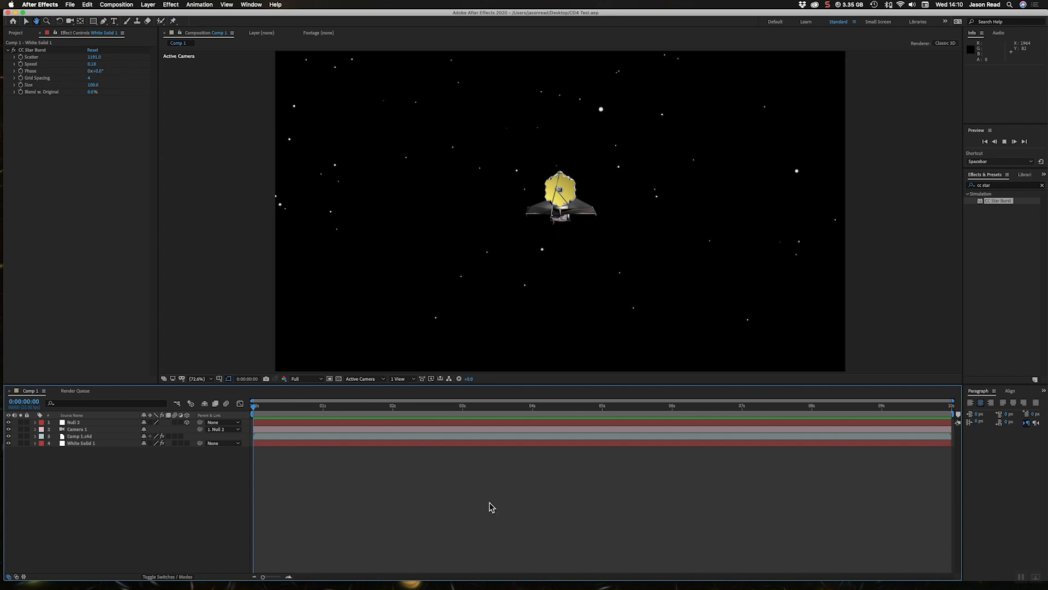
Preview the Comp 1 animation and view its camera rig from Custom View 1, zoomed out to 25%.
key("space")
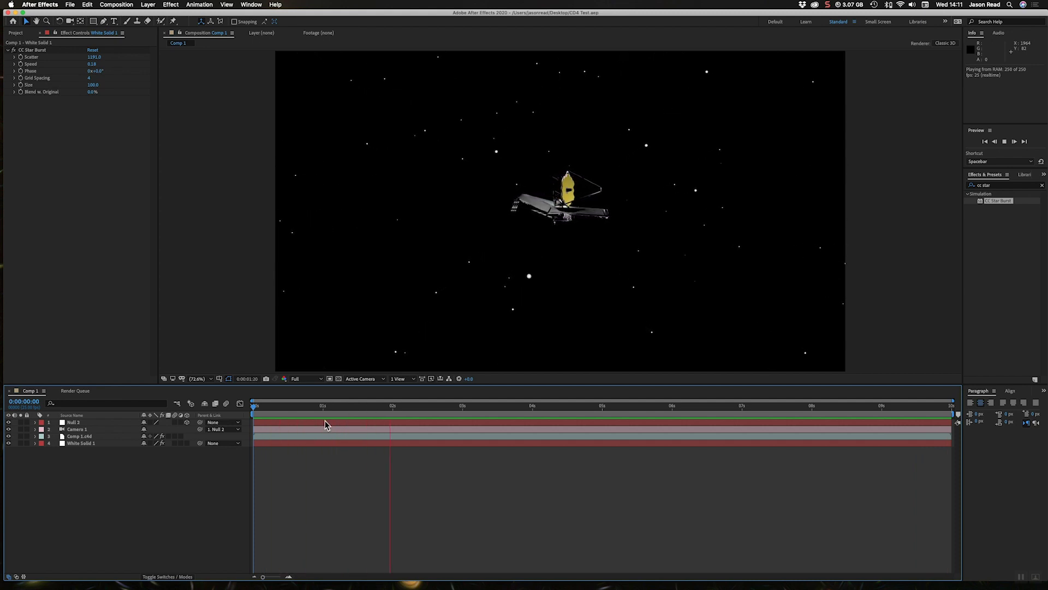
key("space")
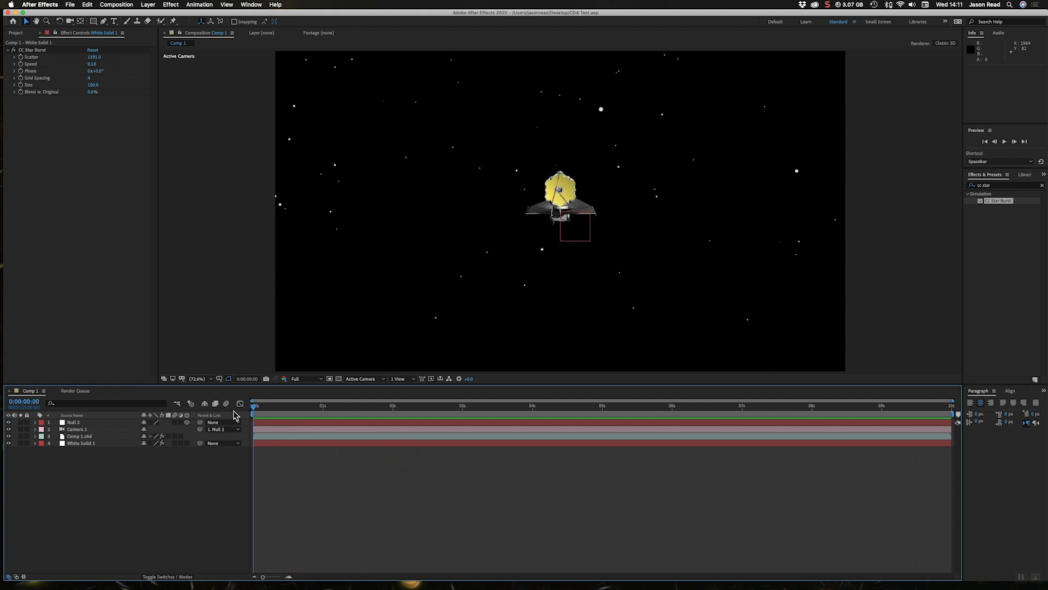
left_click(399, 379)
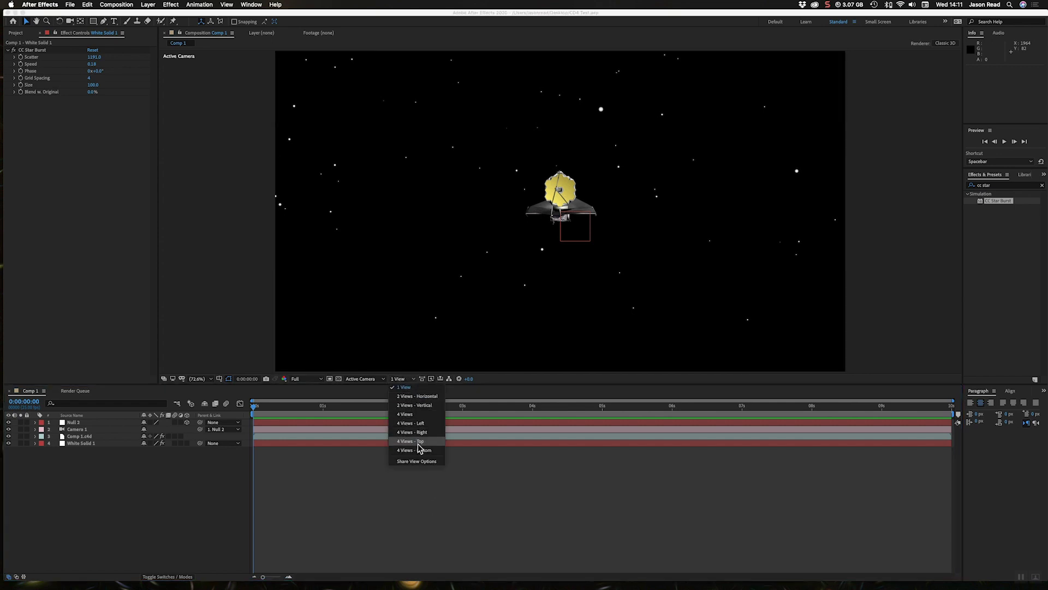
left_click(360, 378)
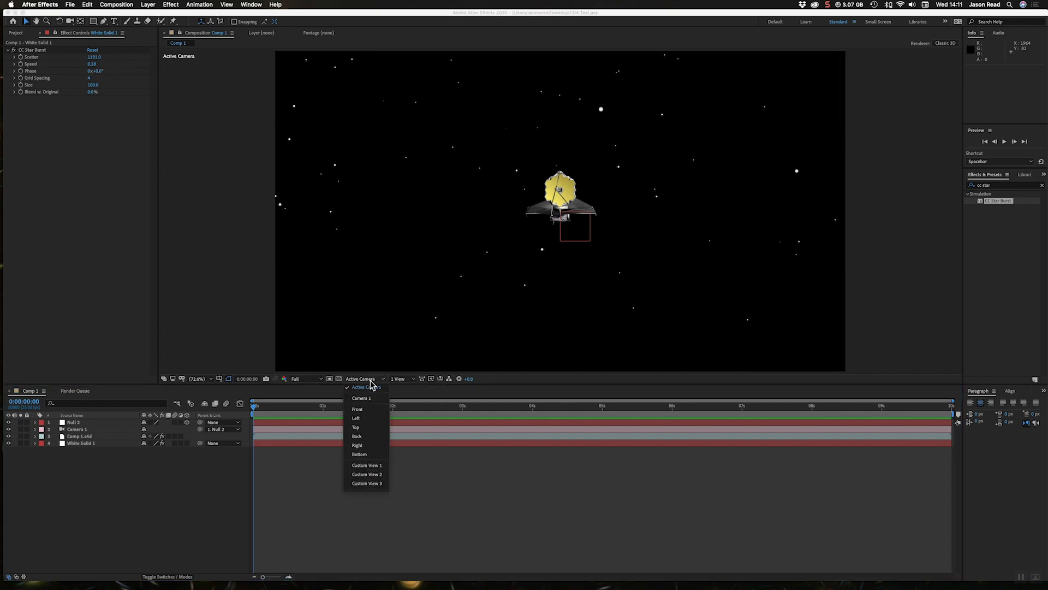
left_click(379, 471)
key("comma")
key("comma")
key("comma")
key("comma")
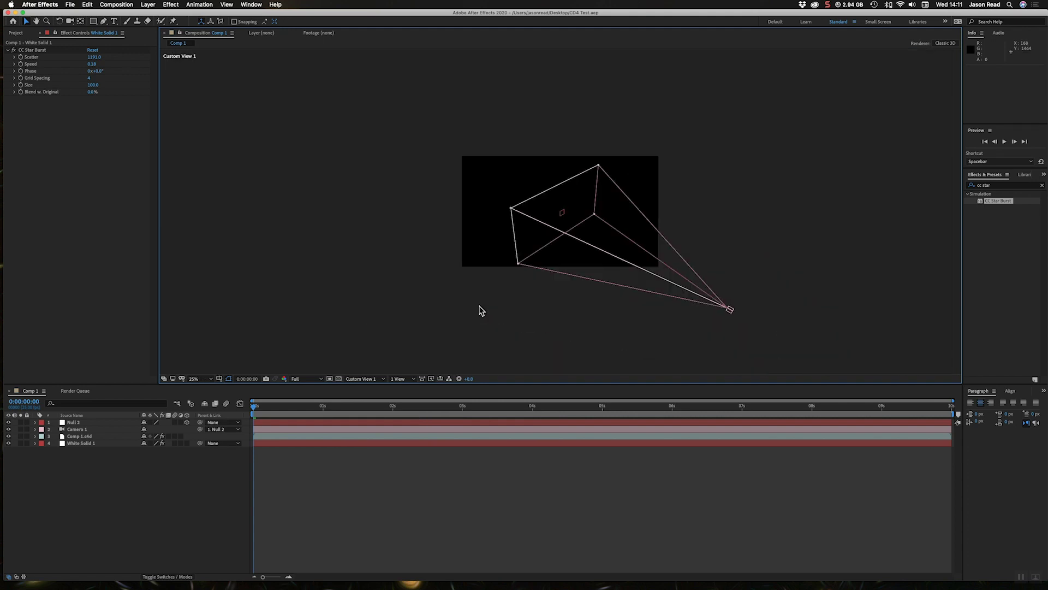
Scrub through the Comp 1 timeline in Custom View 1, return to the start and show the project's item list.
left_click_drag(256, 411, 207, 445)
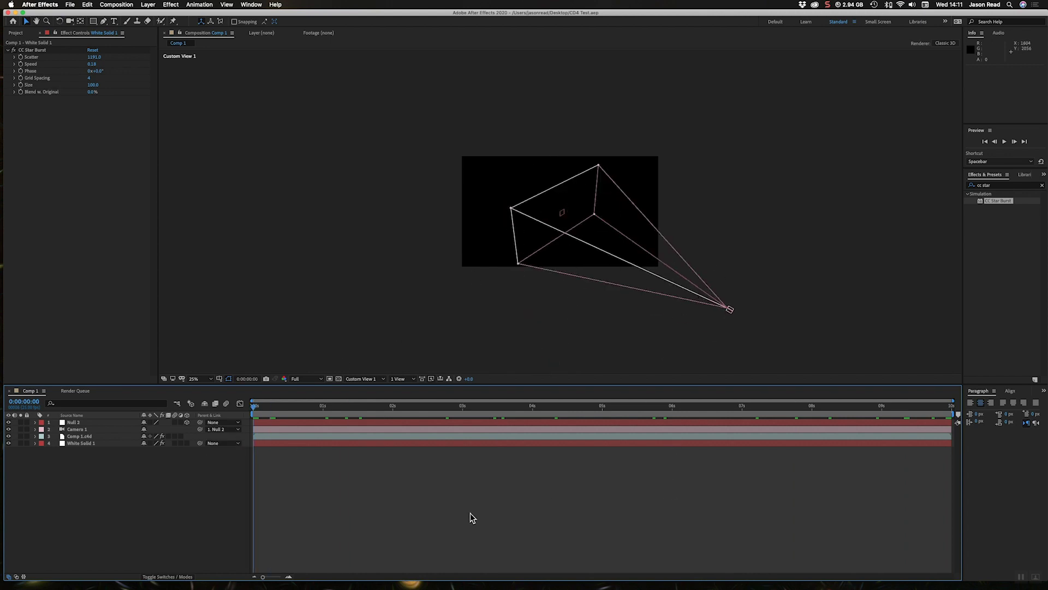
left_click_drag(281, 409, 226, 410)
left_click_drag(270, 409, 246, 411)
key("super+0")
left_click(373, 483)
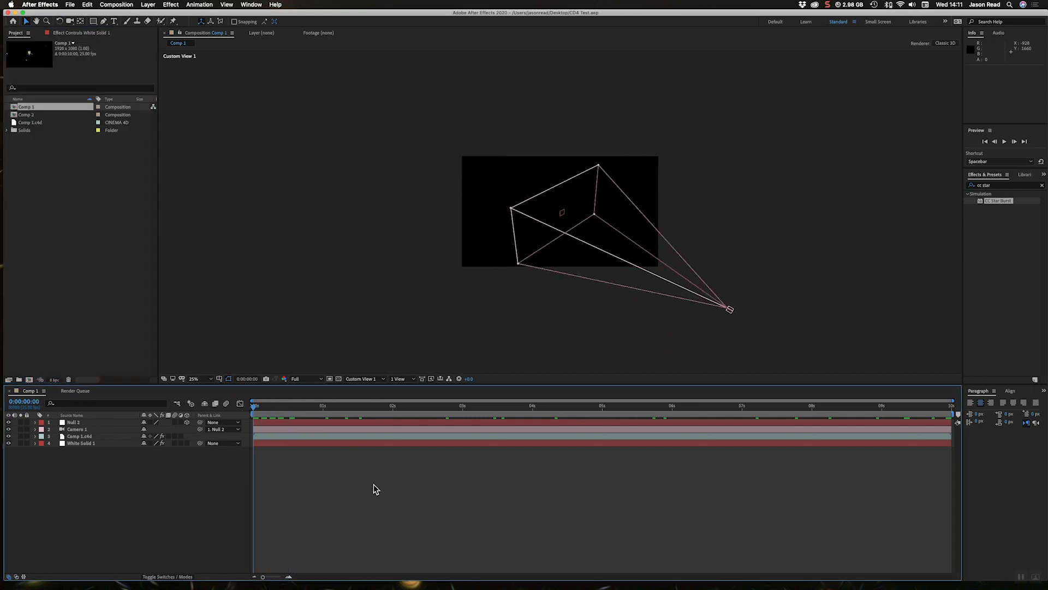
Return Comp 1 to the Active Camera view, fit it to the viewer and briefly preview the animation.
left_click(355, 378)
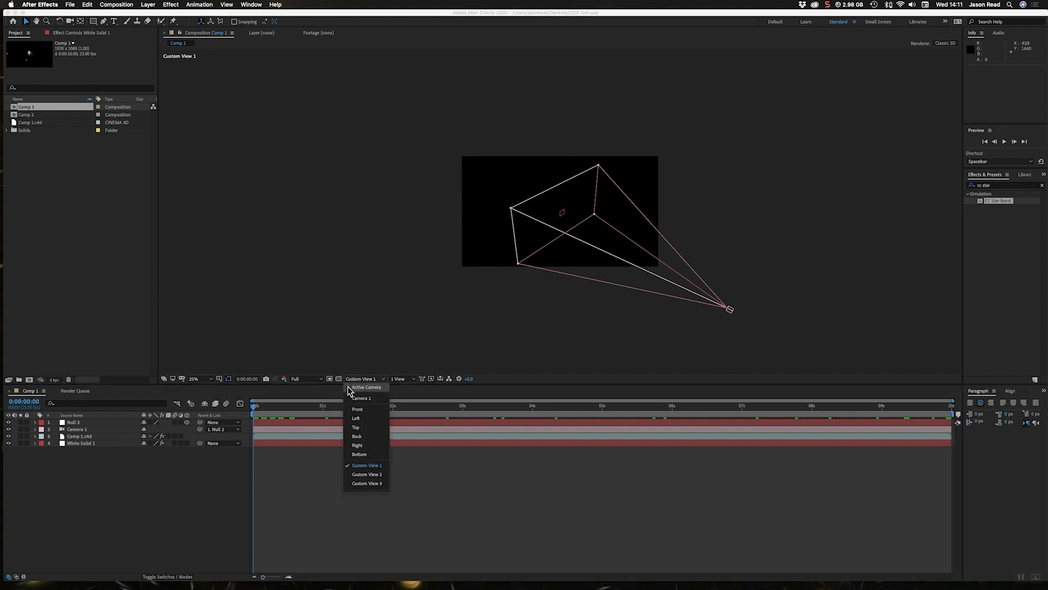
left_click(364, 387)
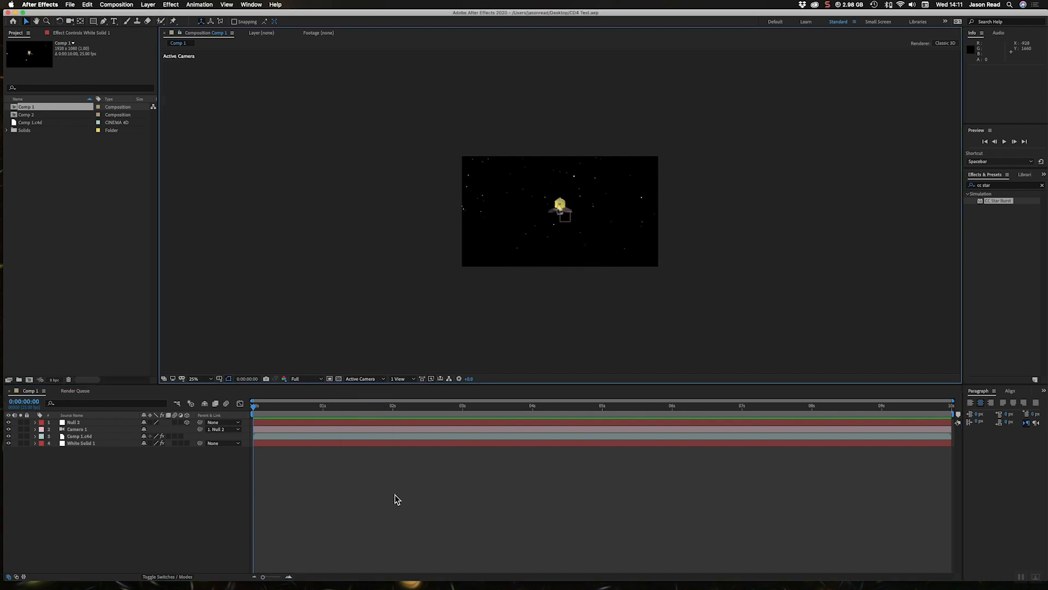
left_click(192, 379)
left_click(198, 388)
key("space")
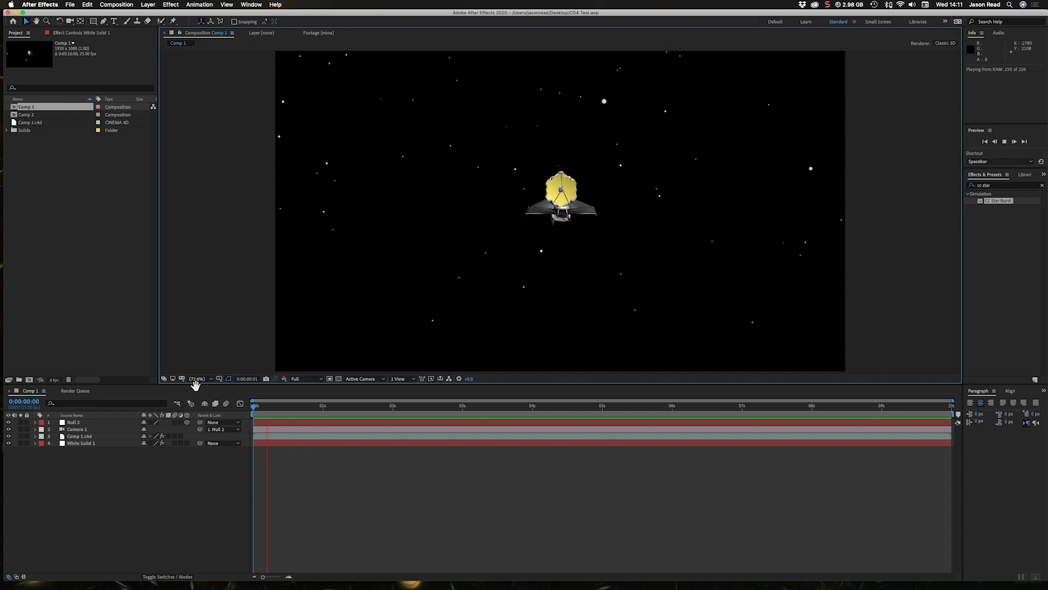
left_click(231, 409)
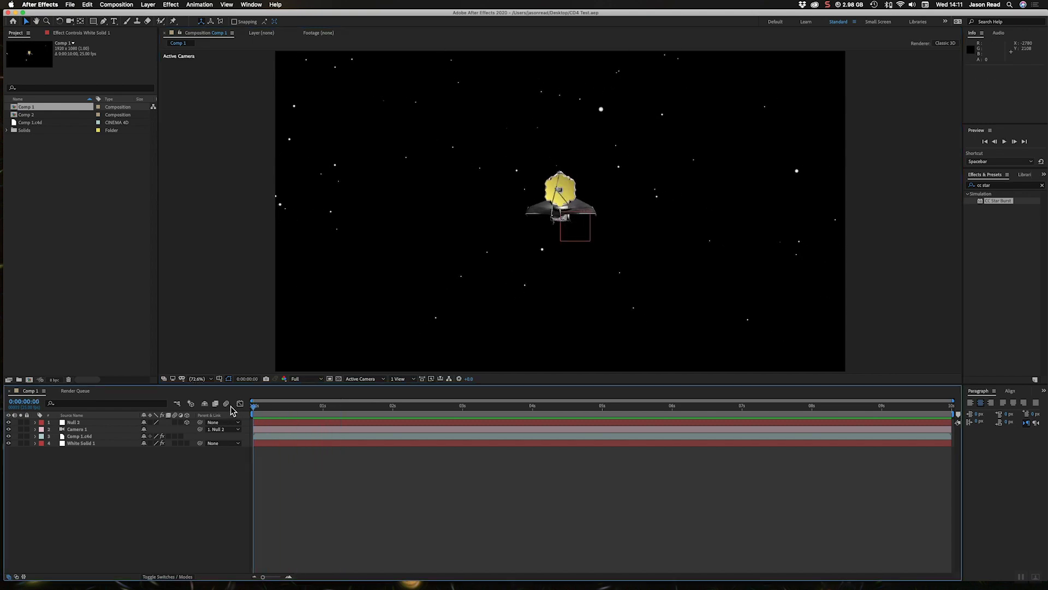
Create a new 10-second composition named C4D Tester with the HDTV 1080 25 preset.
left_click(115, 232)
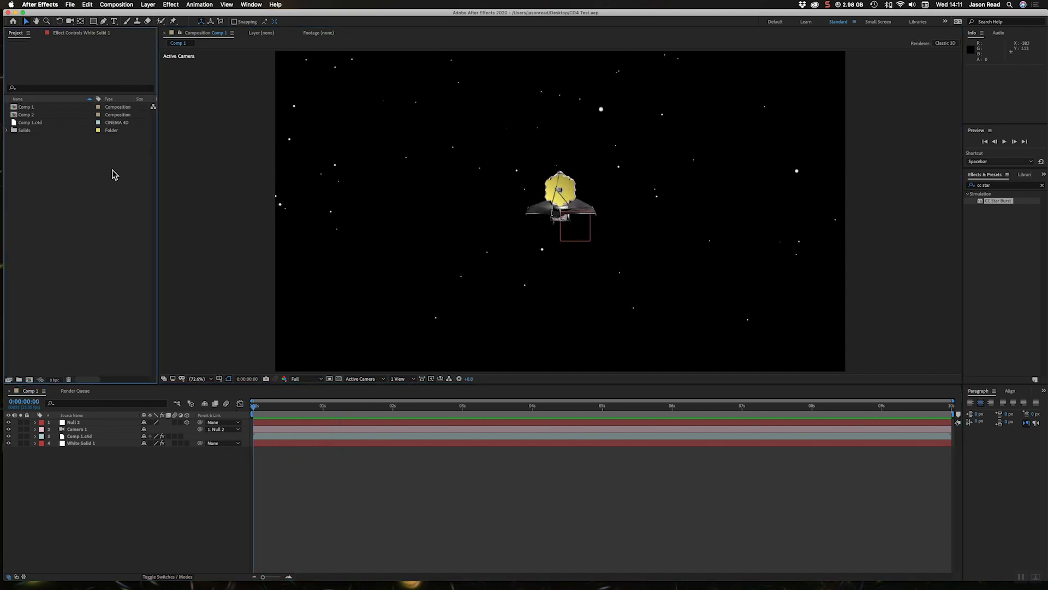
left_click(117, 5)
left_click(682, 204)
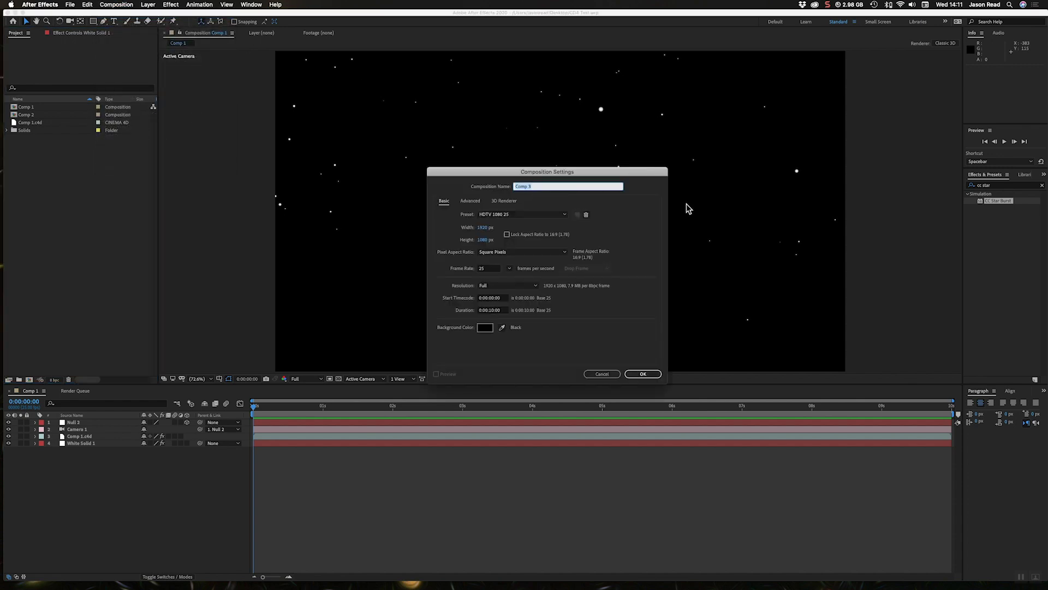
type("C4D Tester")
left_click(643, 374)
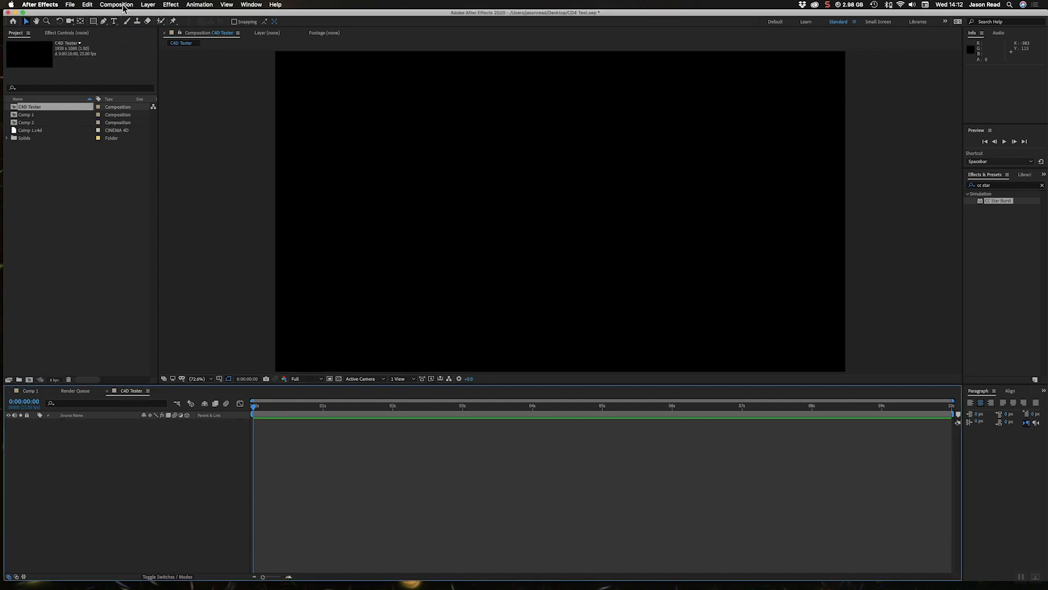
Add a white solid 100 px wide and 100 px high to C4D Tester and make it a 3D layer.
left_click(147, 5)
mouse_move(150, 14)
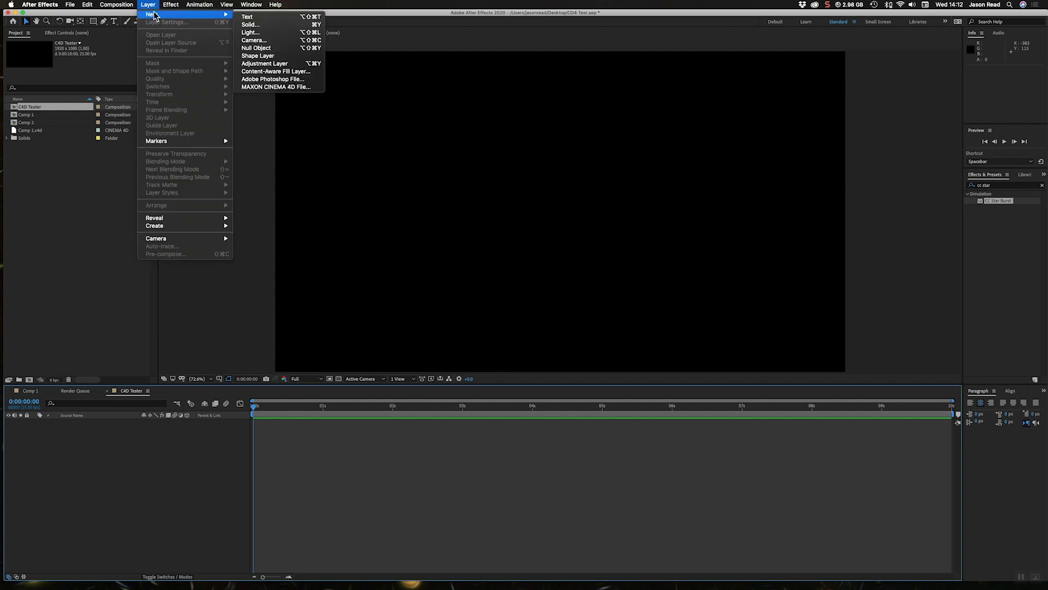
left_click(257, 22)
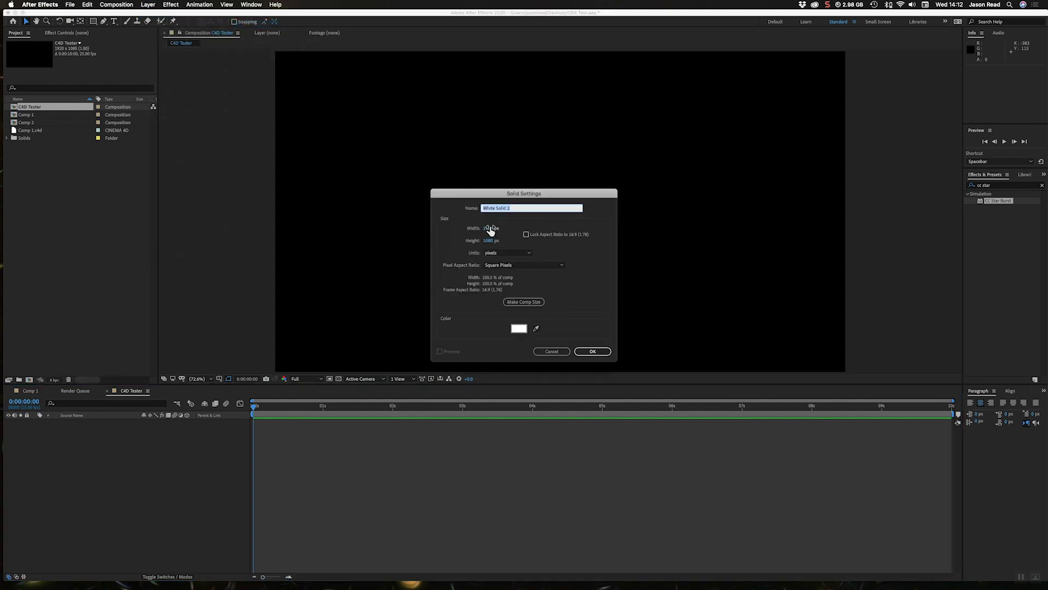
left_click(490, 229)
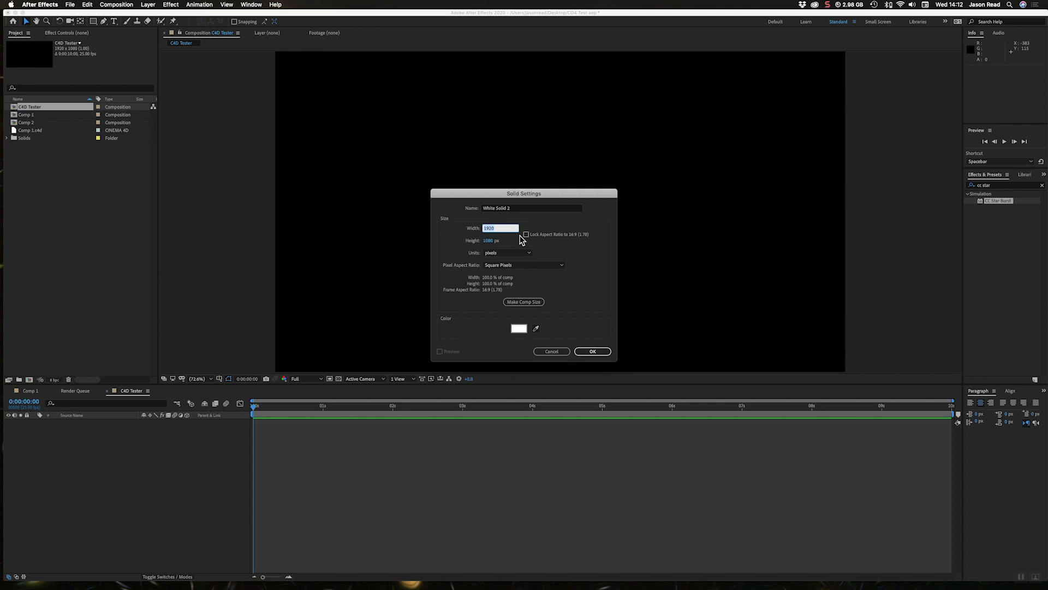
type("100")
left_click(487, 240)
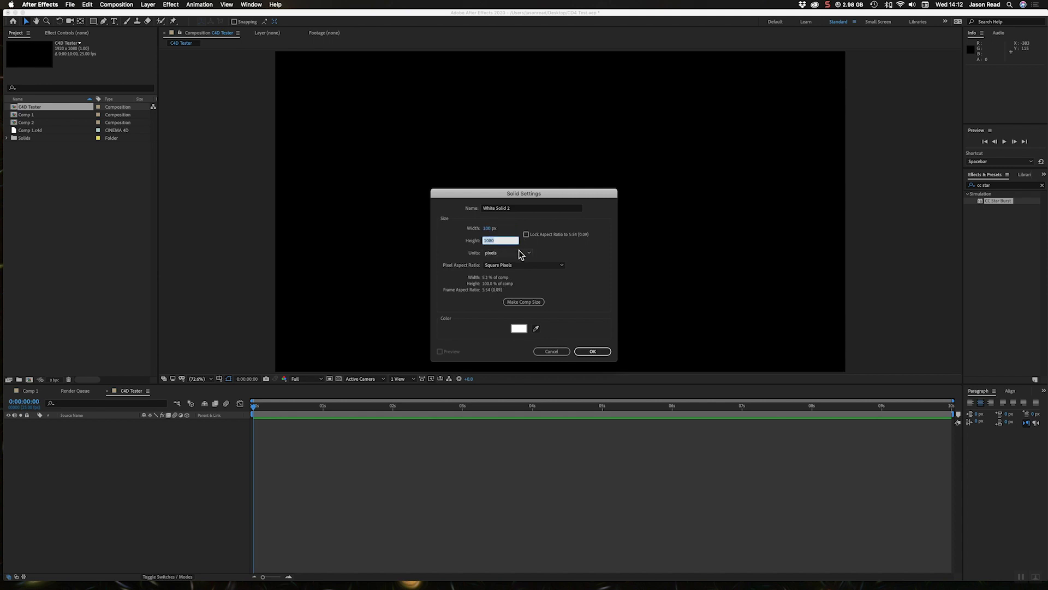
type("100")
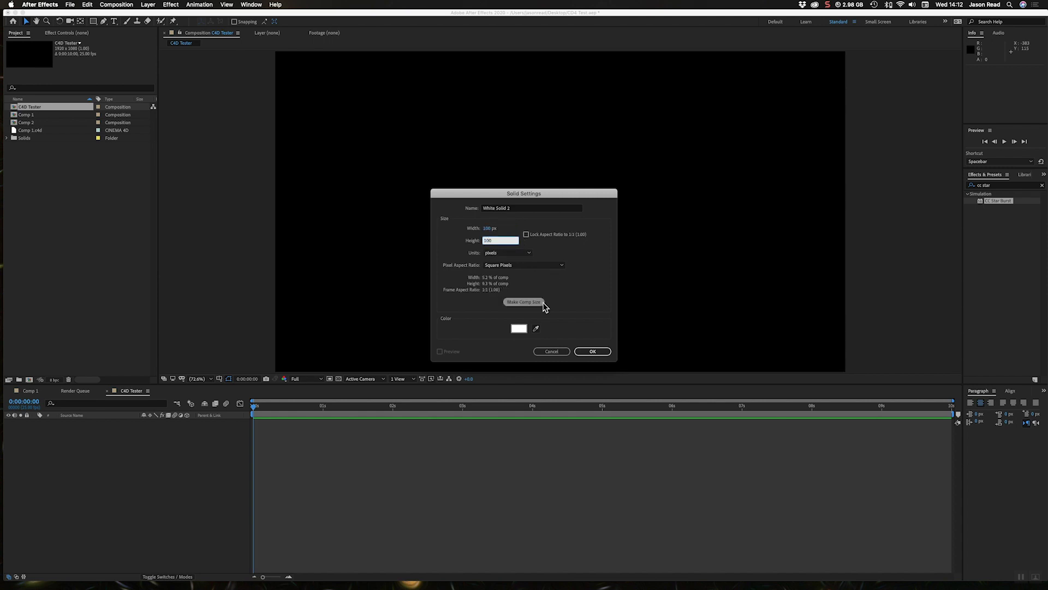
left_click(592, 351)
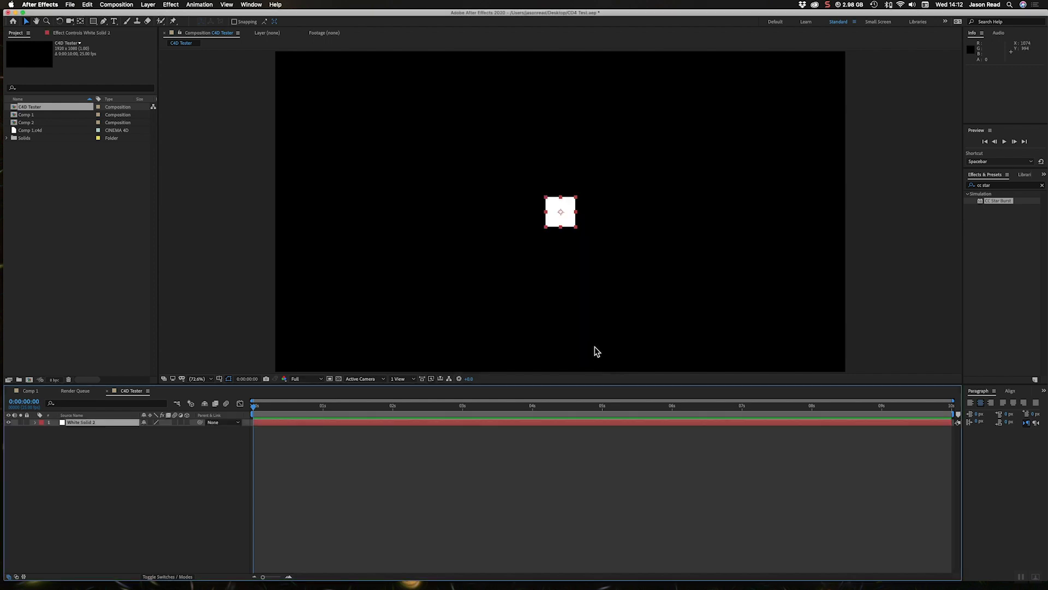
left_click(187, 422)
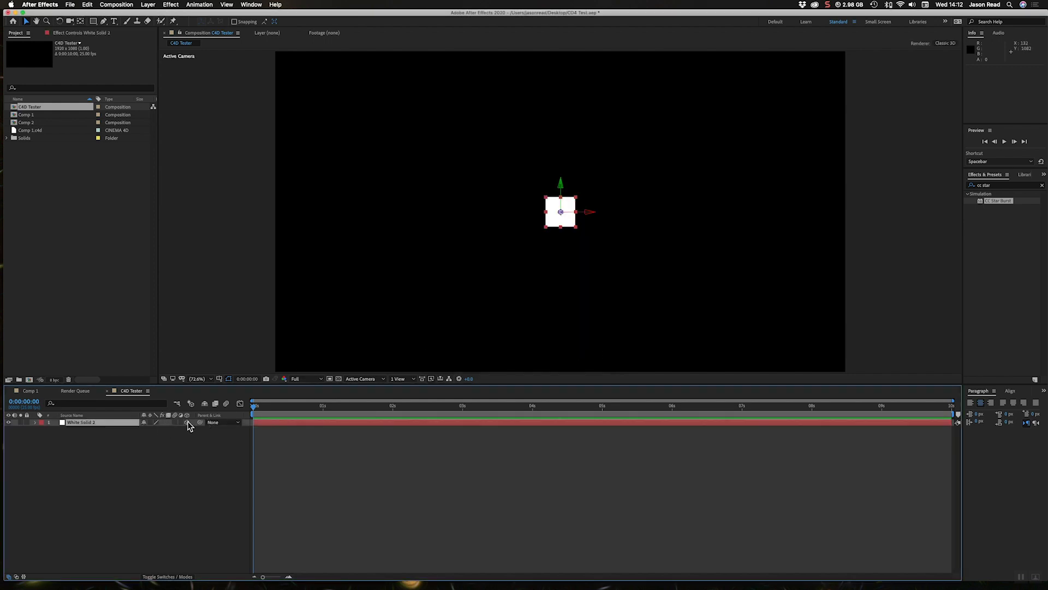
left_click(197, 437)
Add a two-node camera with the 50mm preset and create an orbit null for it.
left_click(147, 4)
mouse_move(148, 16)
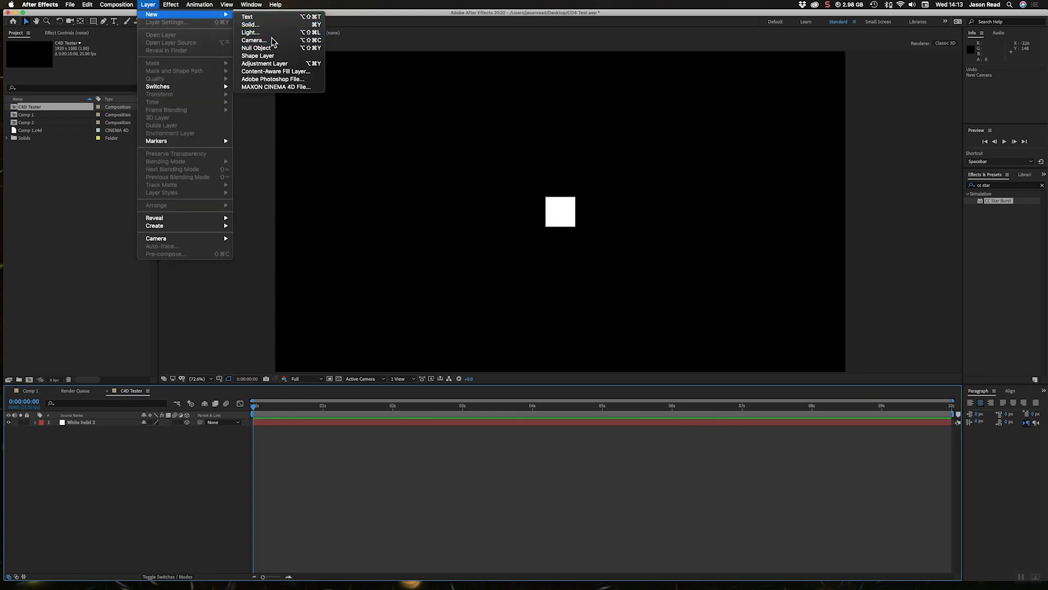
left_click(254, 40)
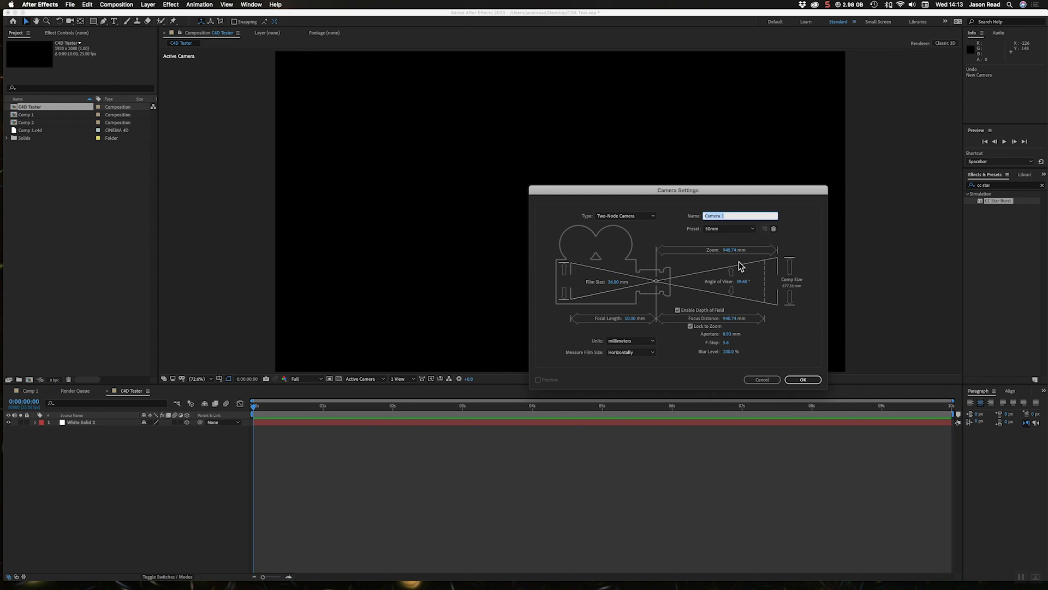
left_click(798, 384)
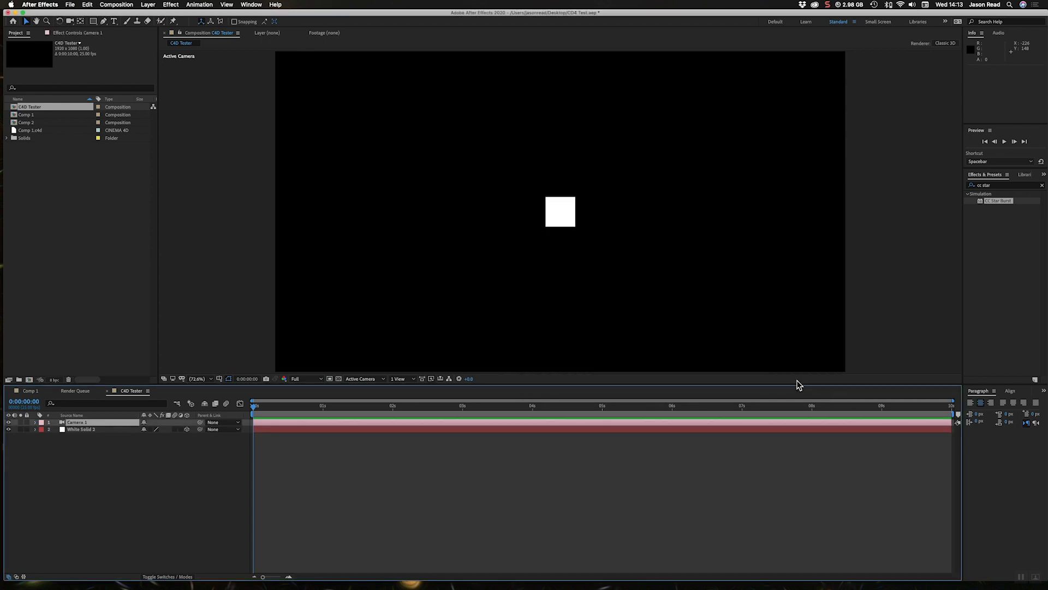
left_click(145, 5)
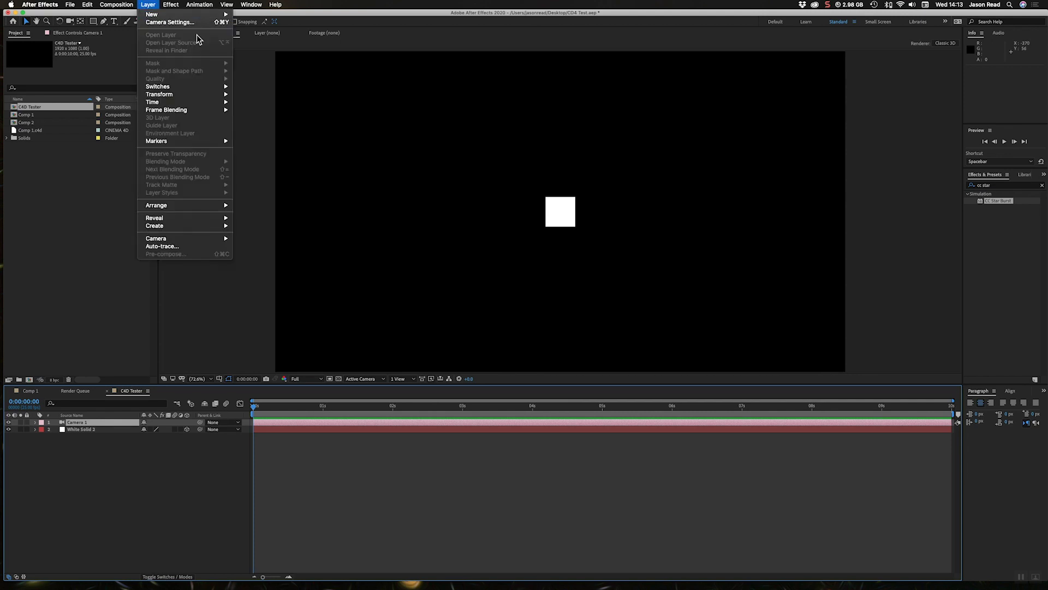
mouse_move(198, 238)
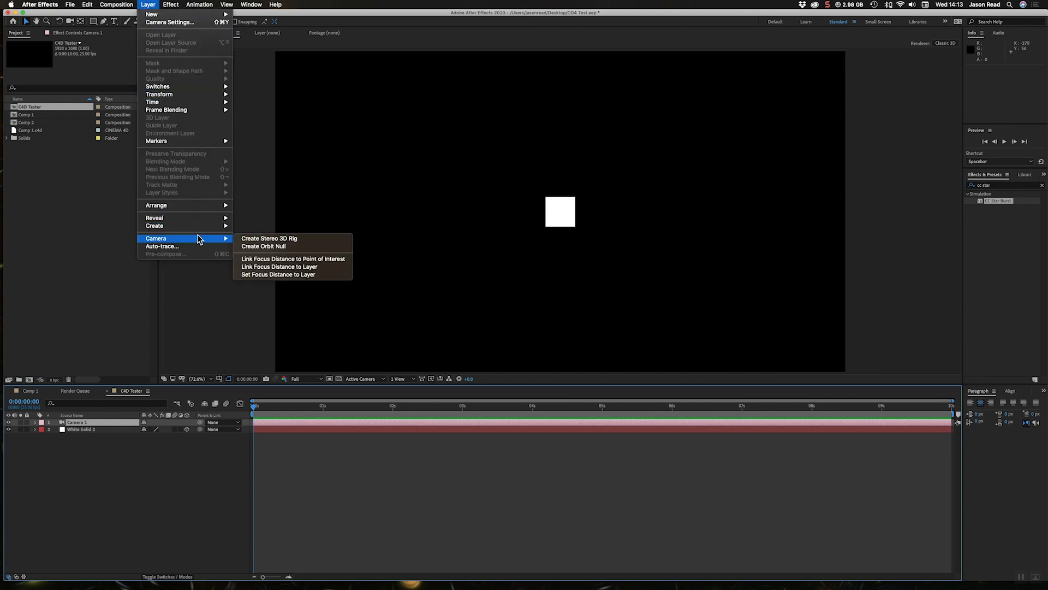
left_click(277, 247)
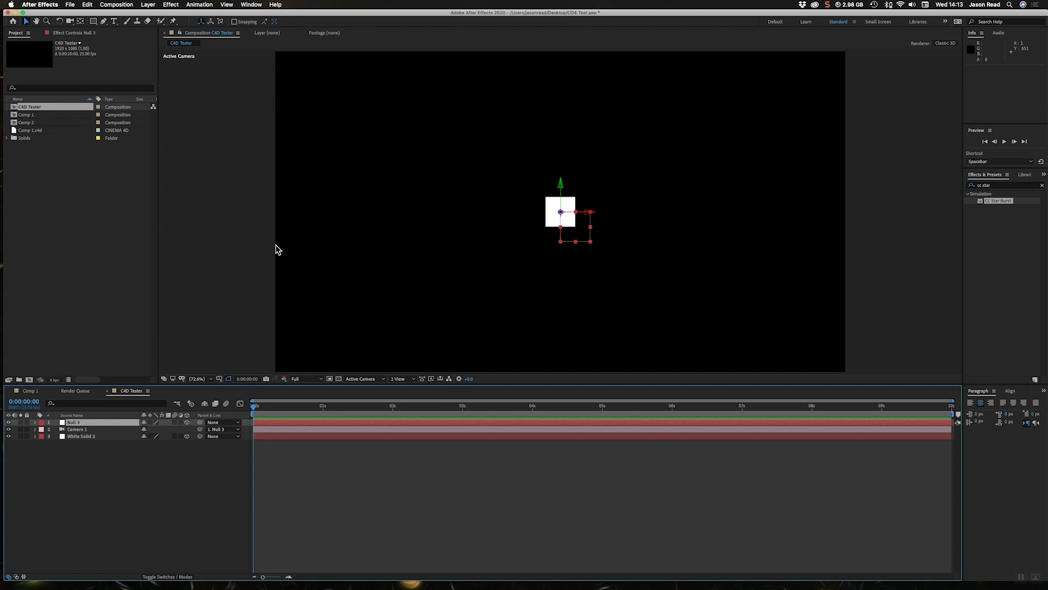
Keyframe the orbit null's Y Rotation from zero at the first frame to one full revolution at 0:00:09:24.
key("r")
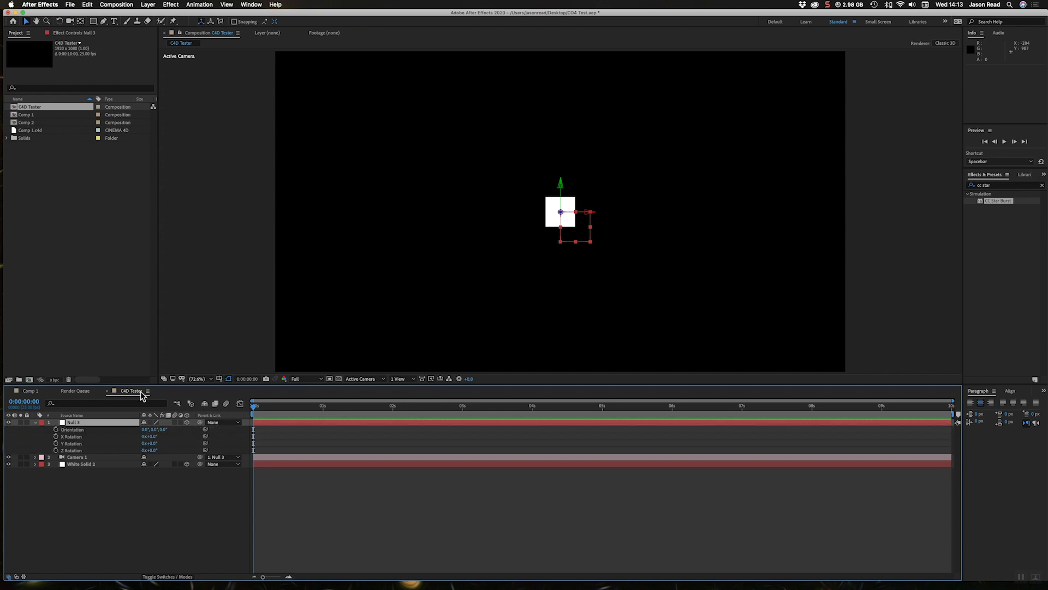
left_click(56, 444)
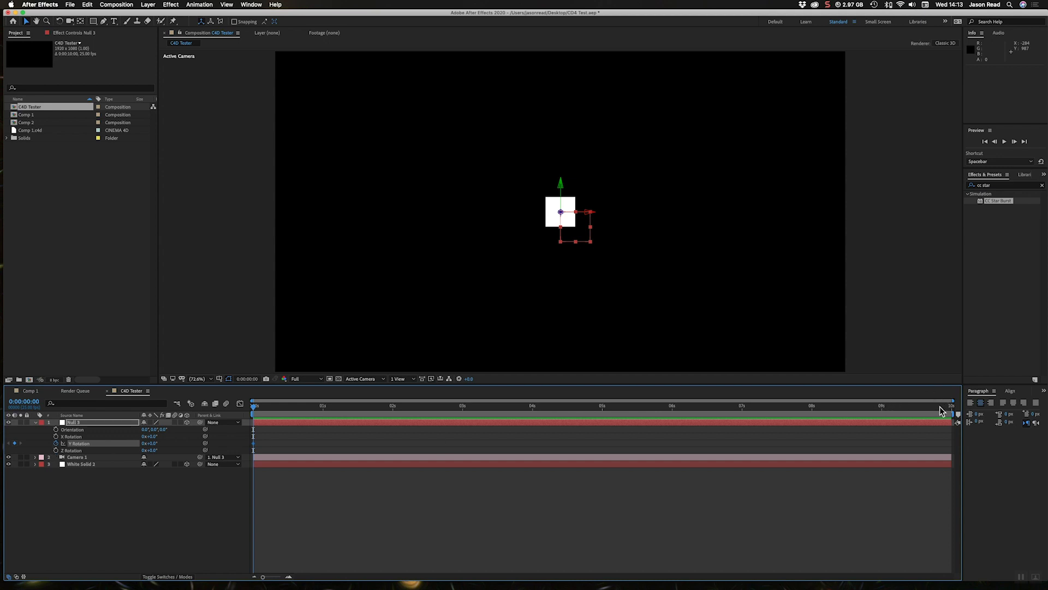
left_click(954, 409)
left_click(143, 446)
type("1")
left_click(342, 492)
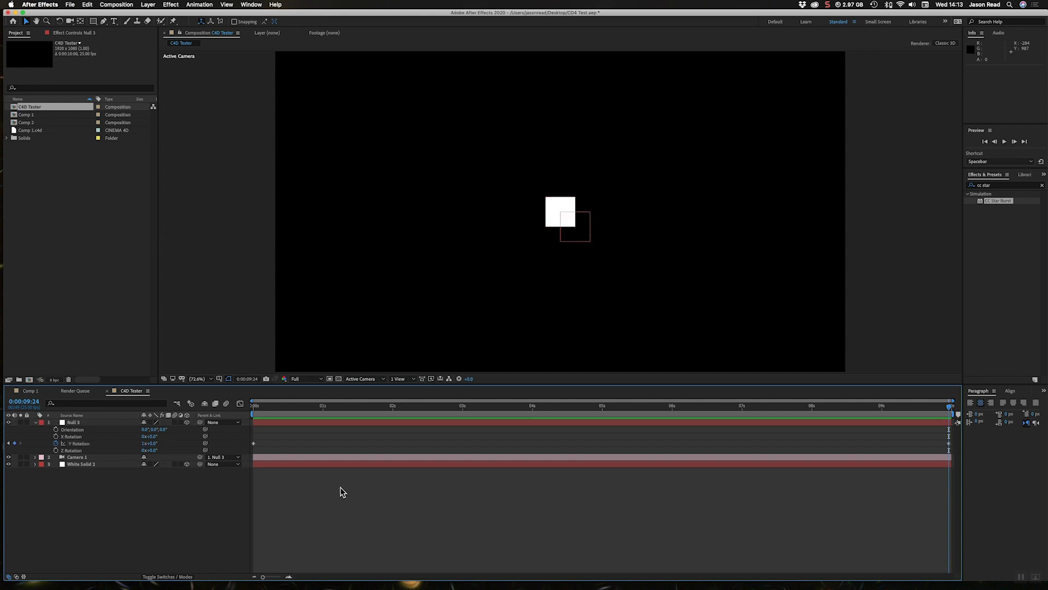
Preview the camera orbit from the start of the timeline and collapse the null's rotation properties.
left_click(256, 407)
key("space")
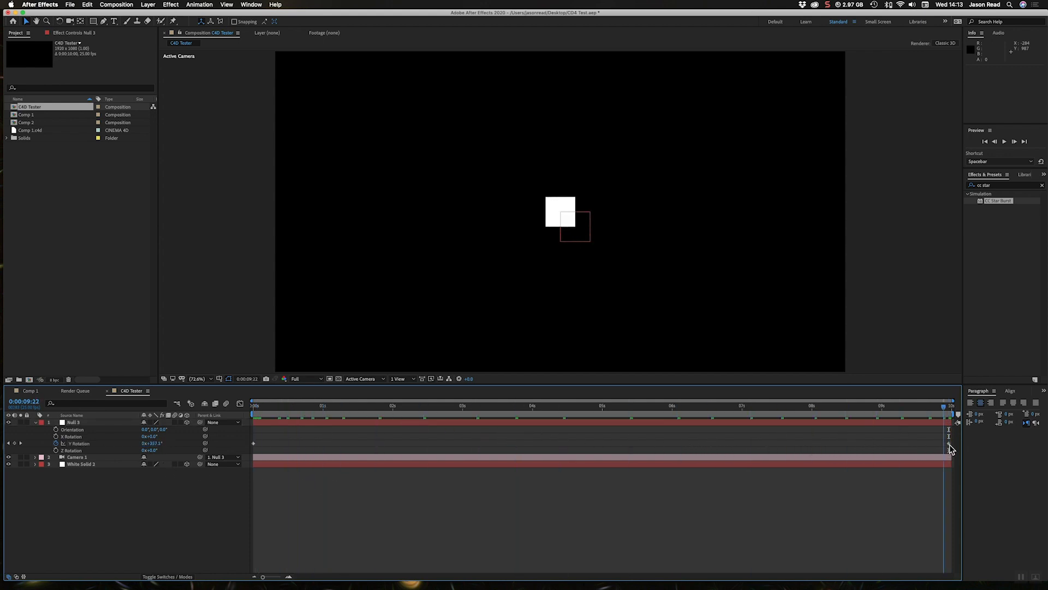
key("space")
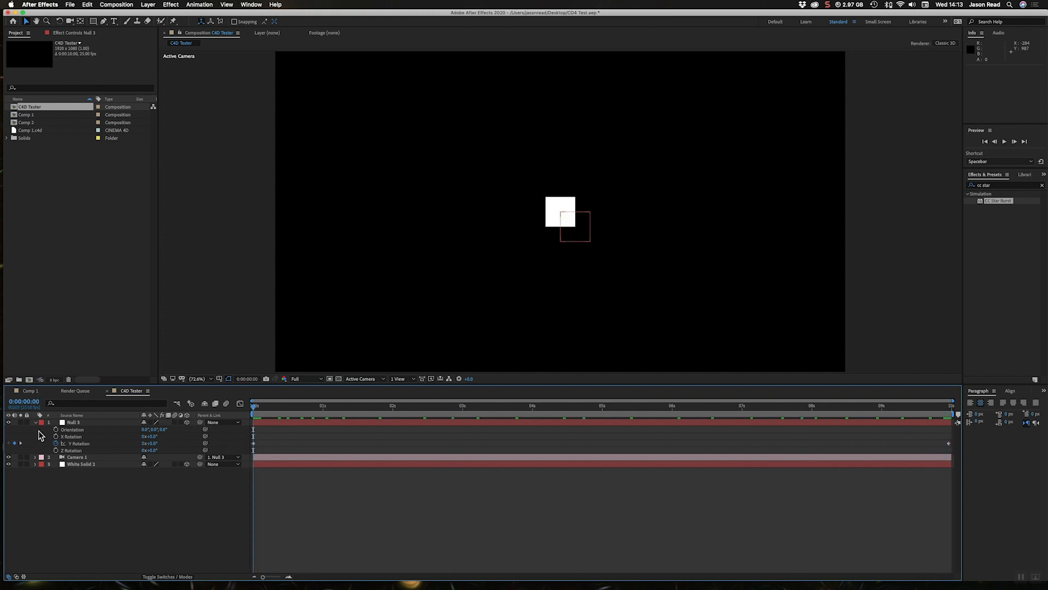
left_click(35, 422)
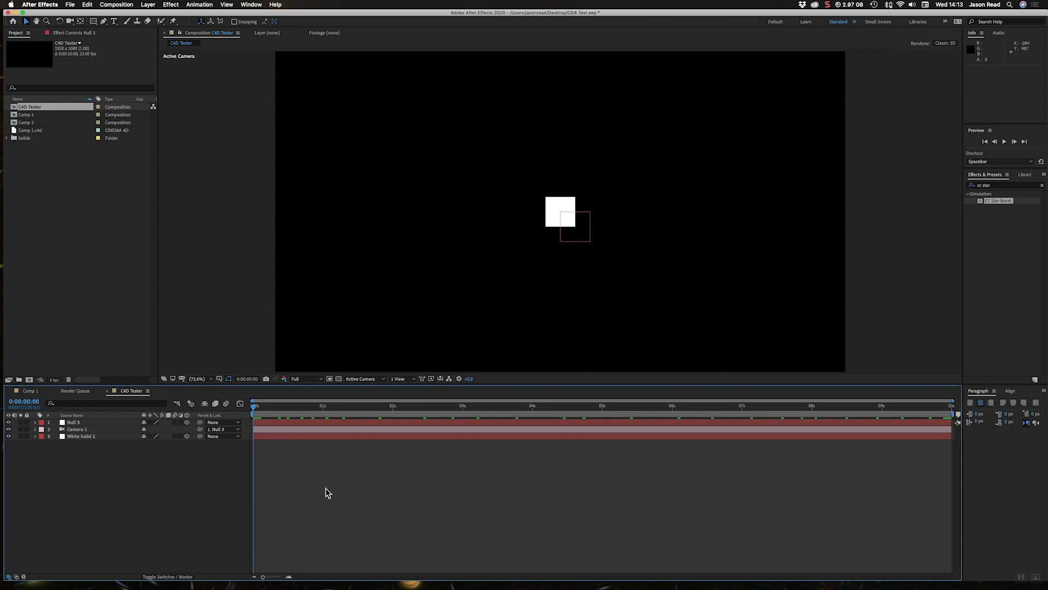
Export the C4D Tester composition with the Maxon Cinema 4D Exporter as C4D Tester.c4d on the Desktop.
left_click(75, 5)
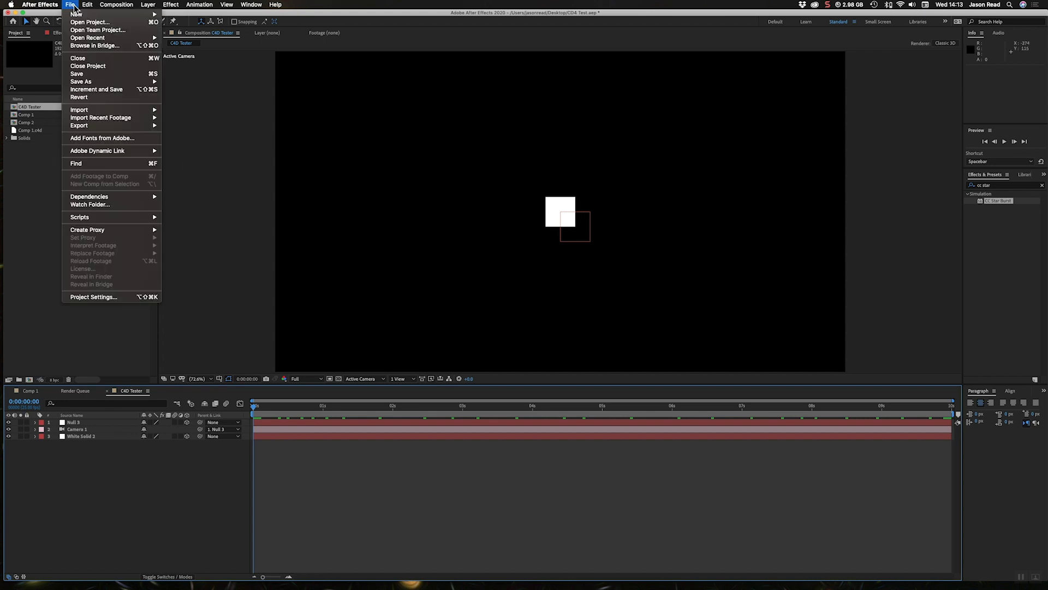
mouse_move(108, 128)
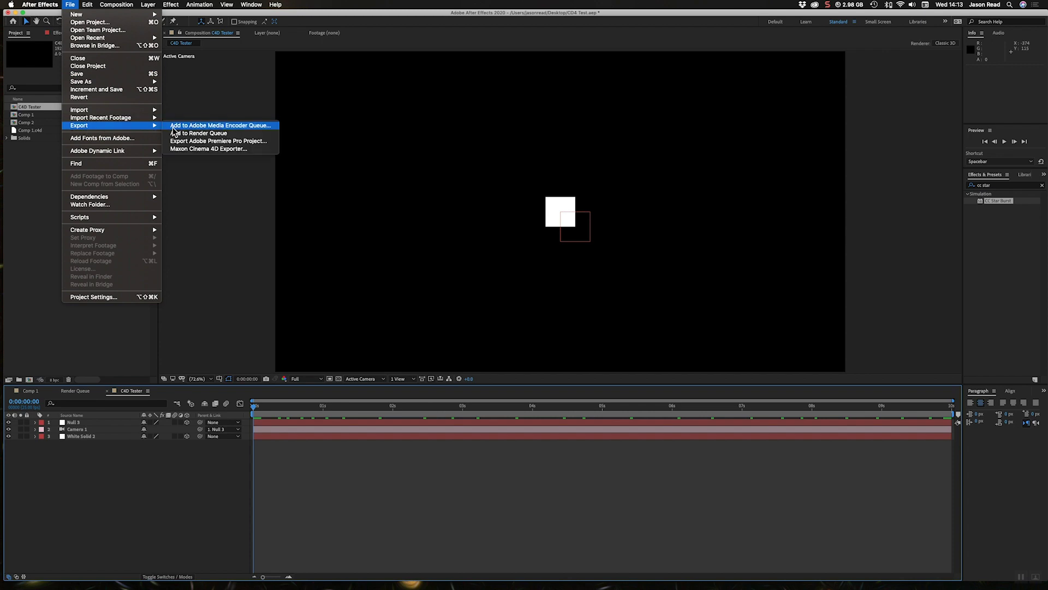
left_click(226, 149)
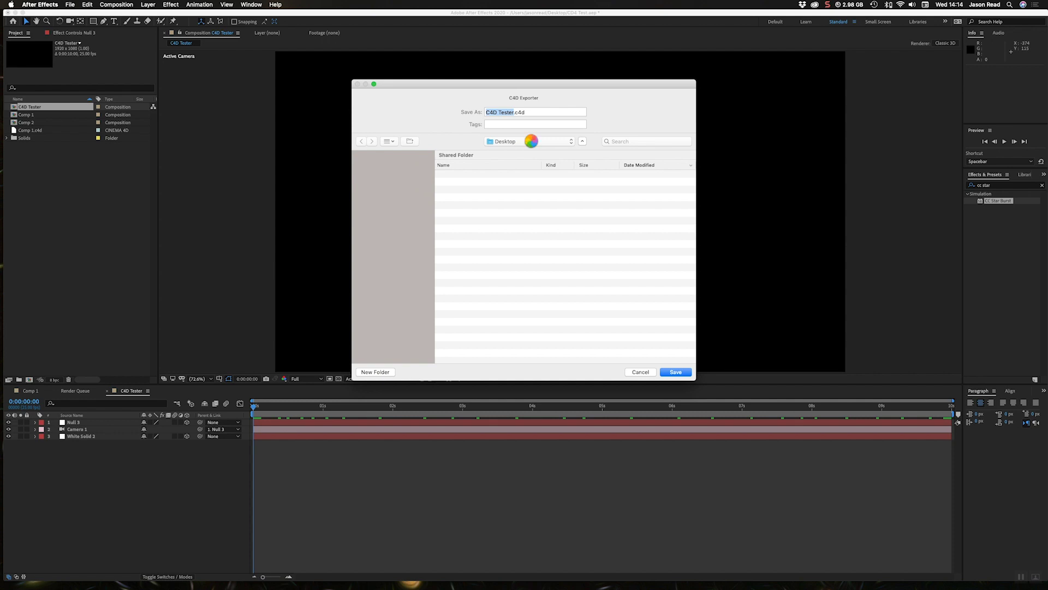
left_click(685, 372)
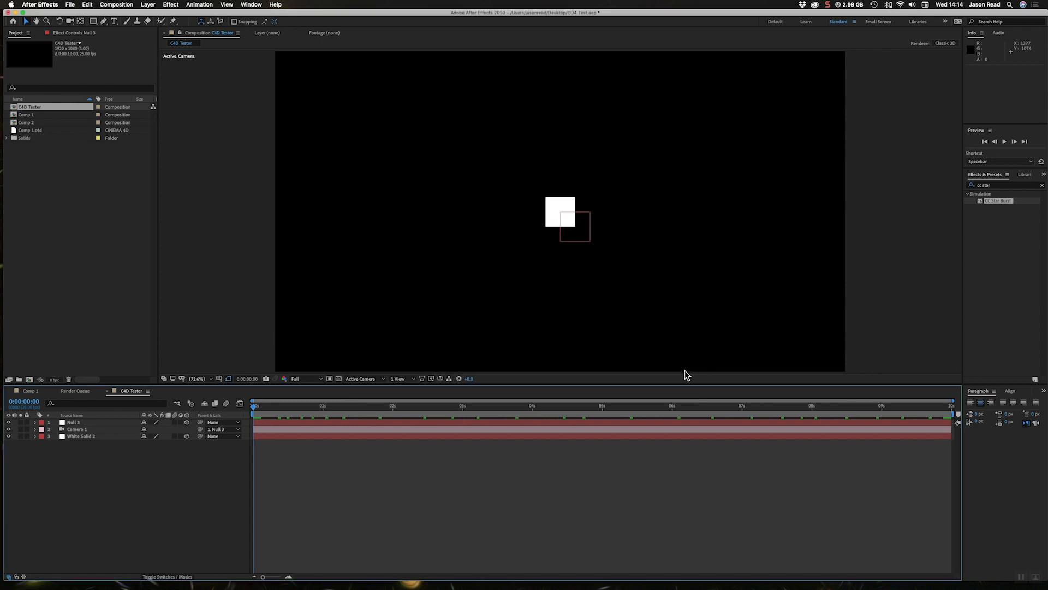
mouse_move(109, 587)
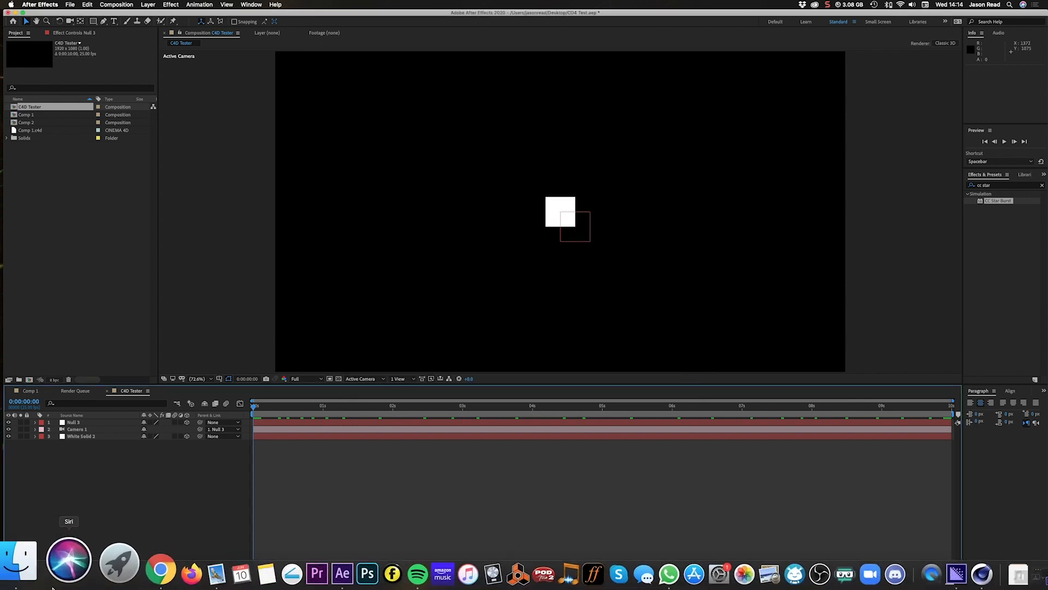
Import C4D Tester.c4d from the Desktop into the project as footage.
left_click(71, 4)
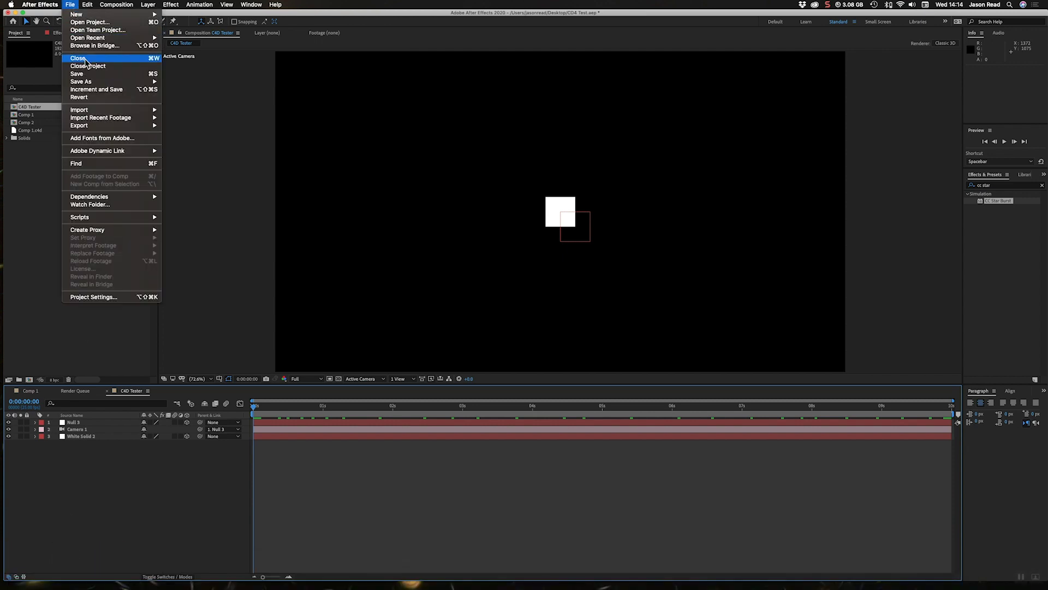
mouse_move(87, 109)
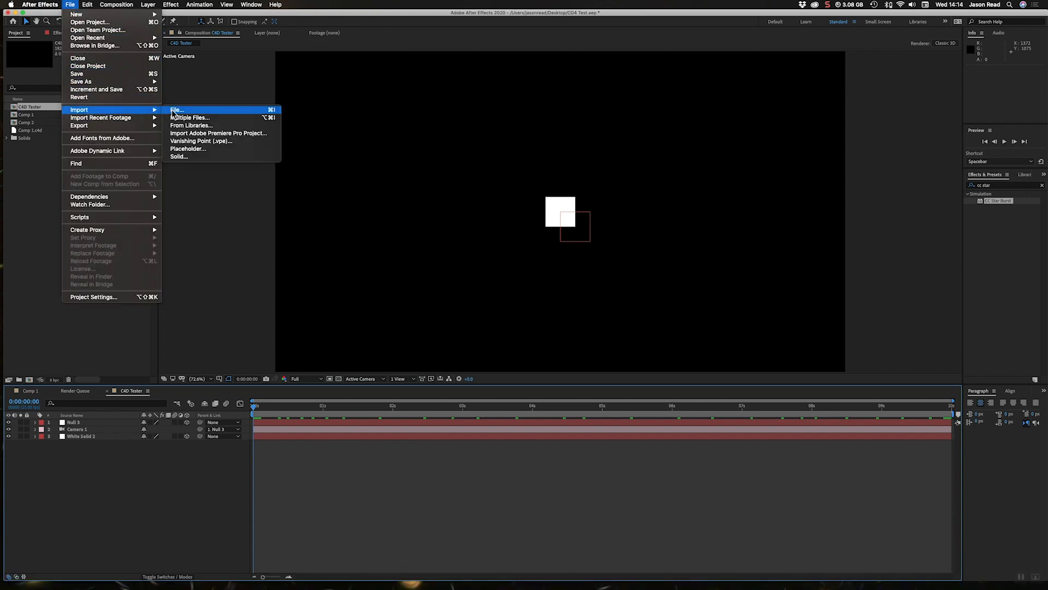
left_click(177, 113)
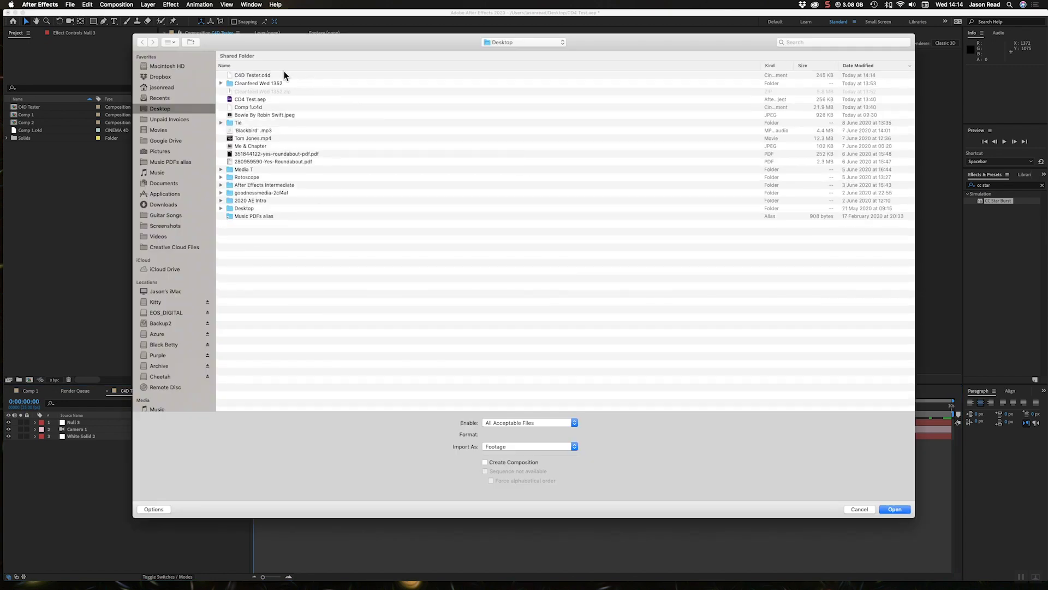
left_click(283, 75)
left_click(904, 510)
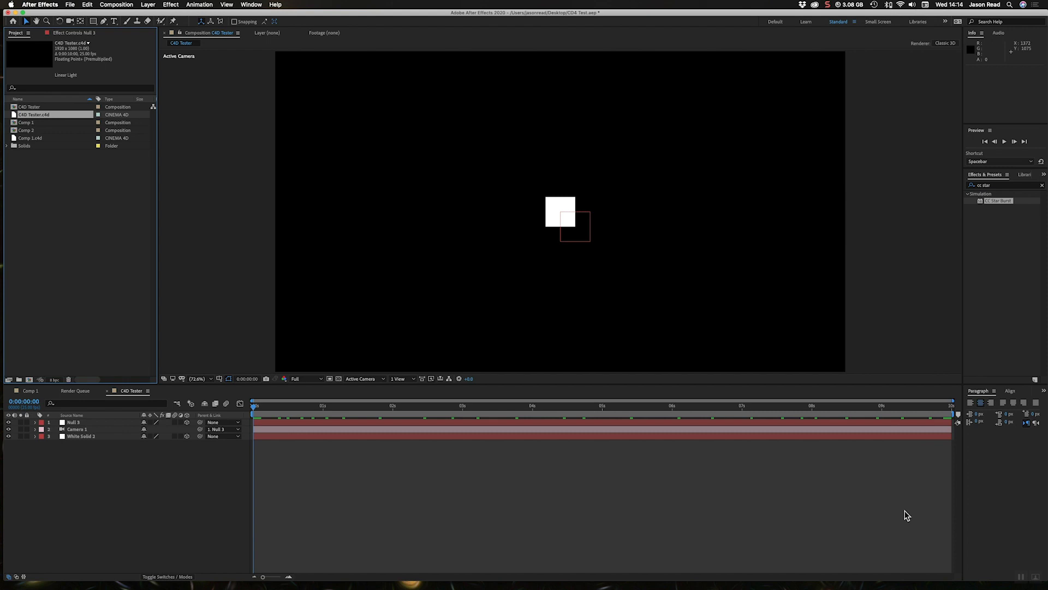
left_click(90, 221)
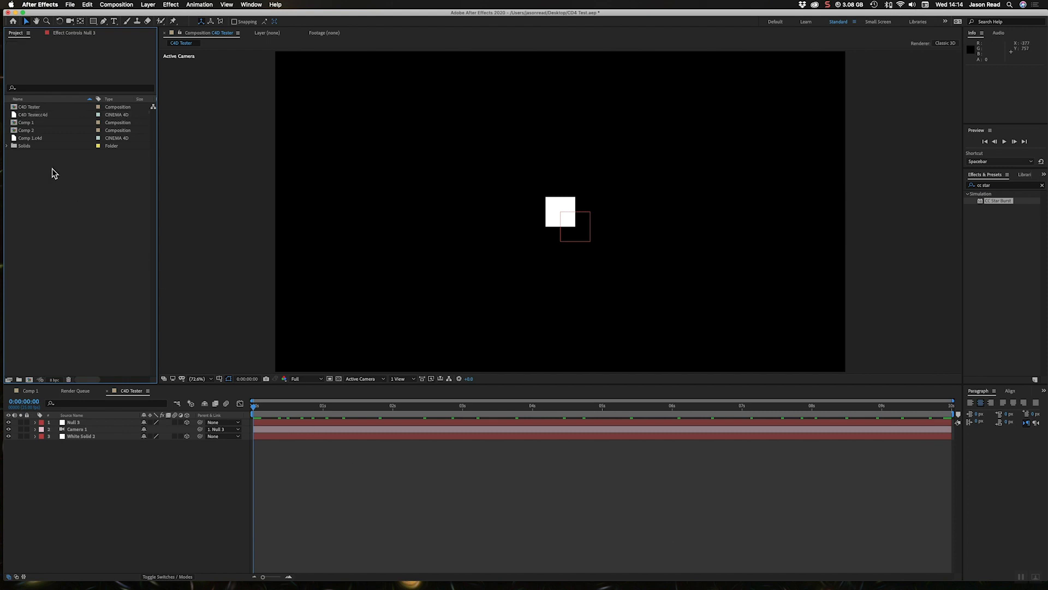
Add C4D Tester.c4d as the uppermost layer of the C4D Tester composition and set its Cineware camera to Centered Comp Camera.
left_click_drag(16, 117, 66, 421)
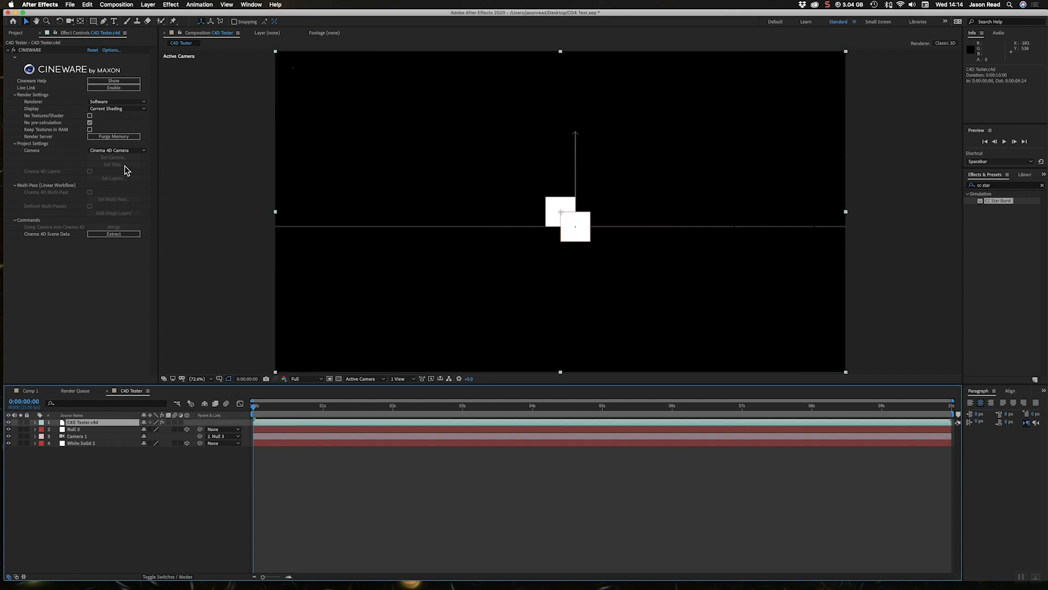
left_click(122, 150)
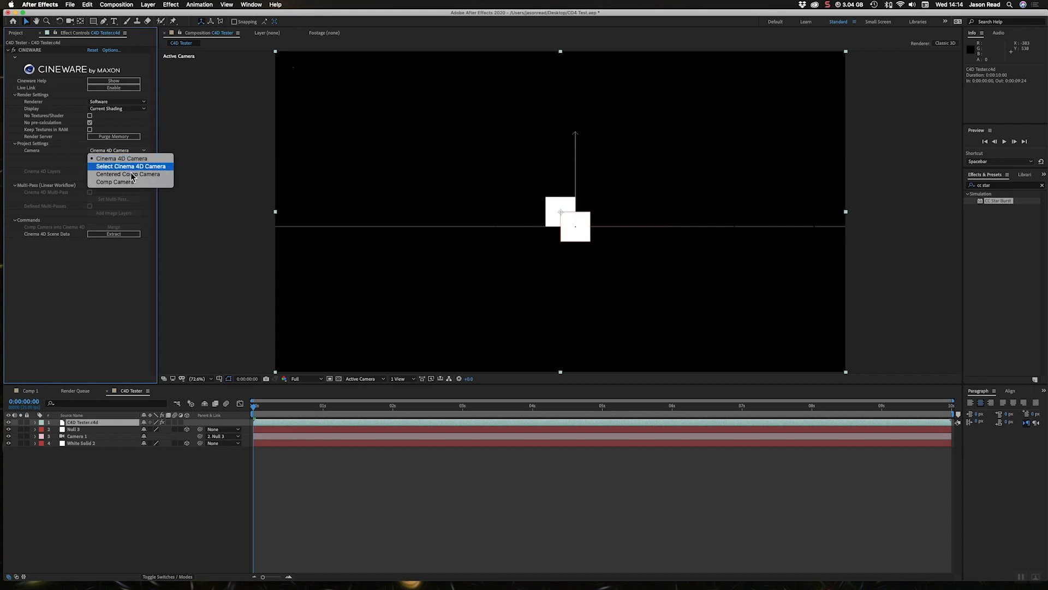
left_click(129, 174)
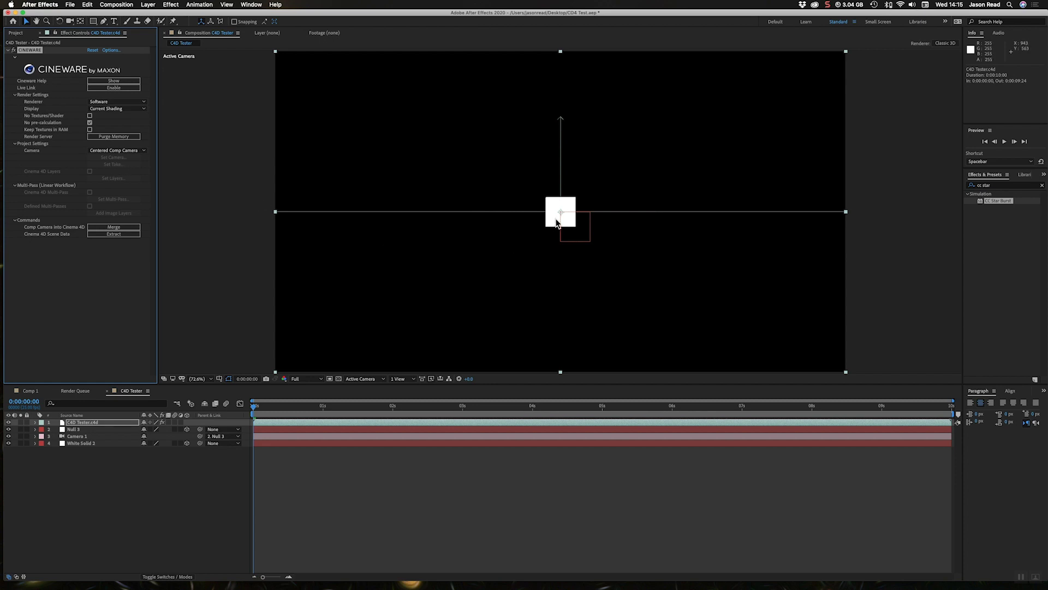
Hide the white solid layer and enable the Cineware Live Link, switching to C4D Tester.c4d in Cinema 4D Lite.
left_click(374, 379)
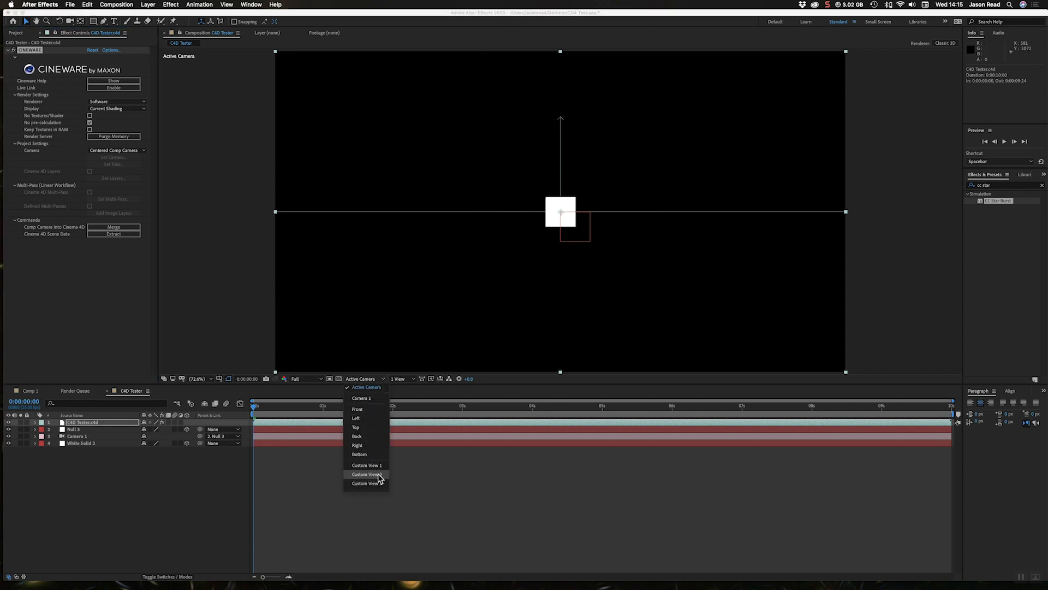
left_click(504, 480)
left_click(8, 442)
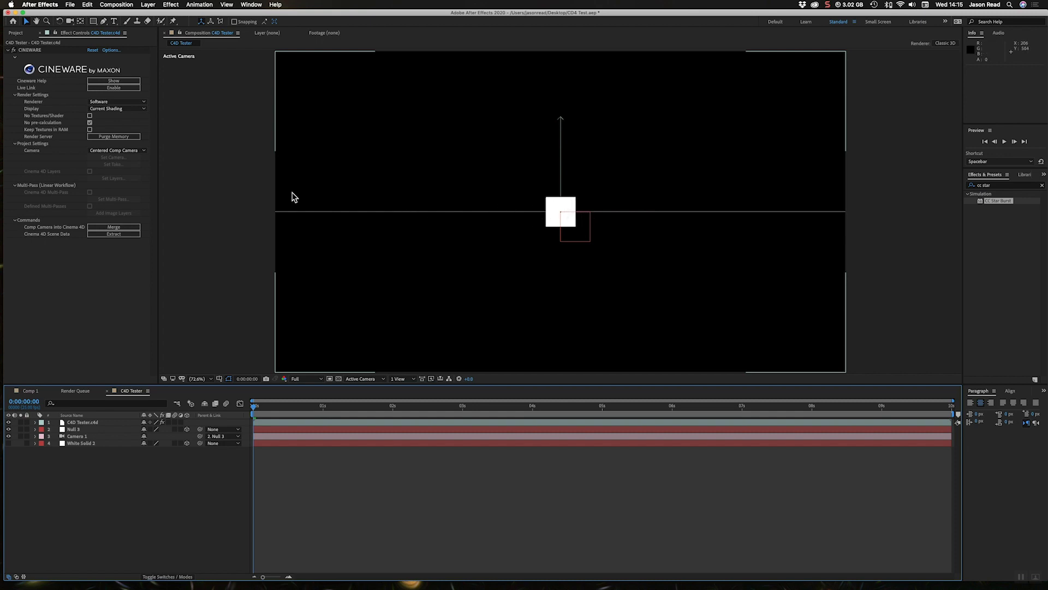
left_click(113, 88)
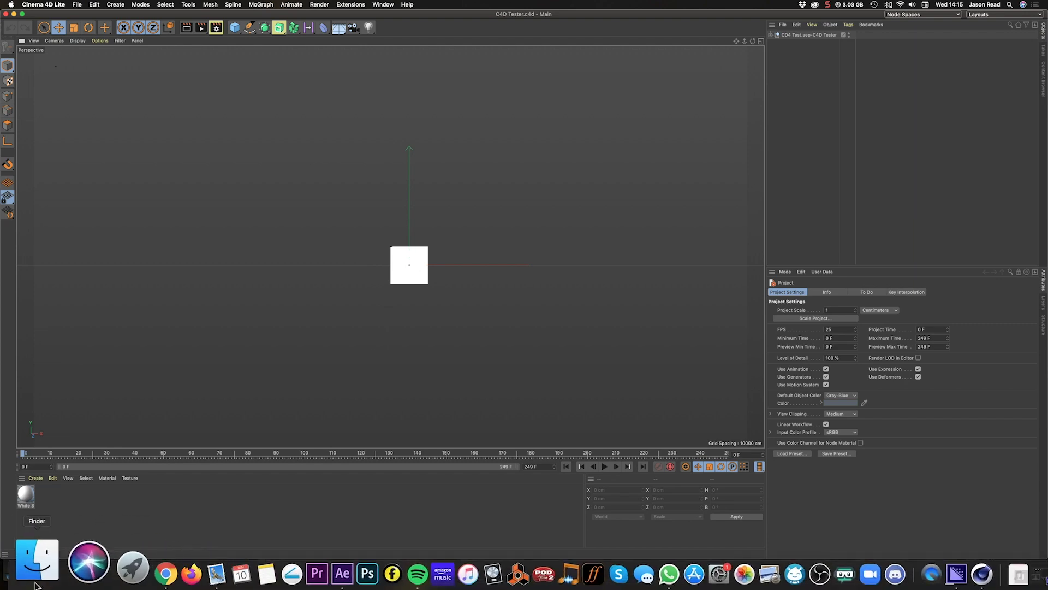
Switch to Finder and expand the source folder of james-webb-space-telescope inside the Desktop's Media T folder.
left_click(33, 585)
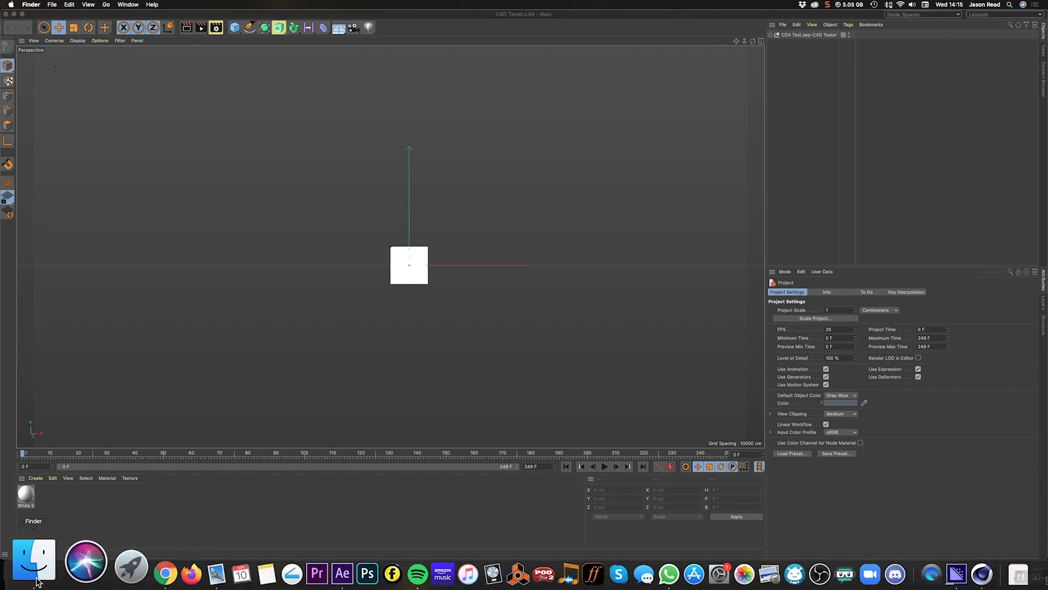
left_click(35, 581)
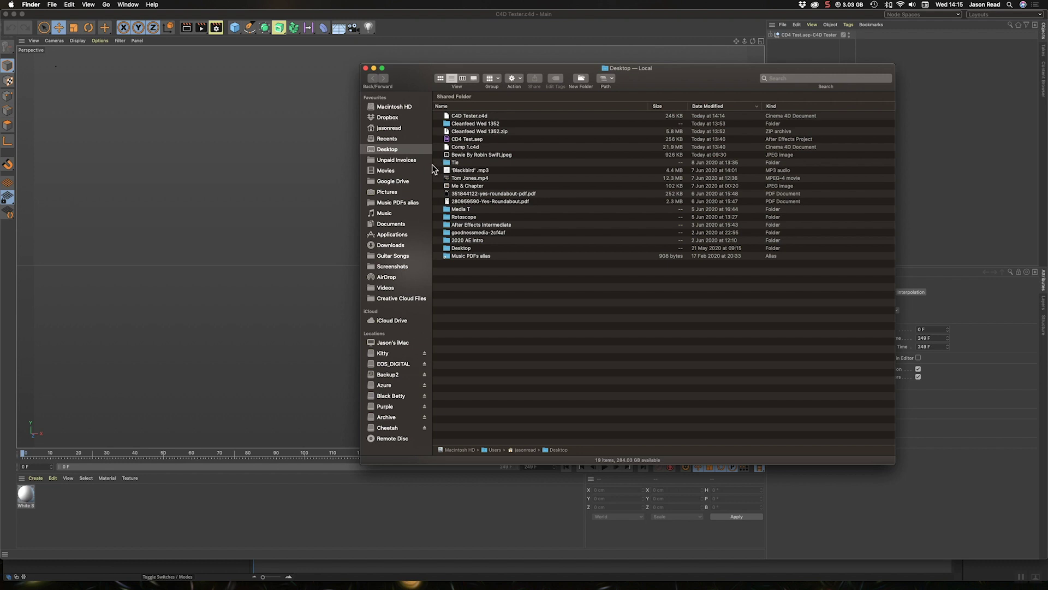
left_click(472, 210)
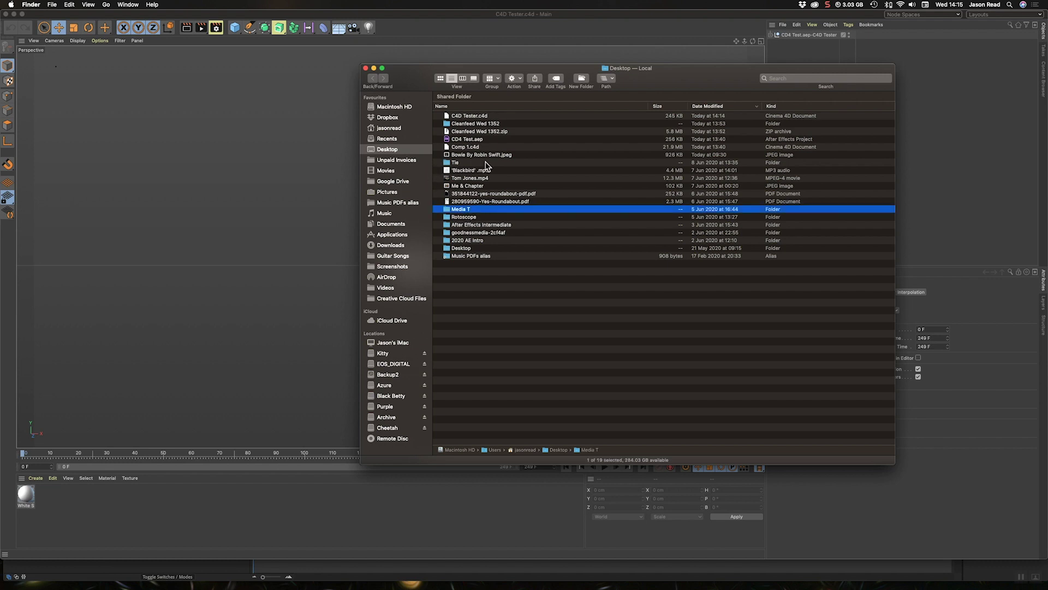
key("super+Down")
double_click(499, 116)
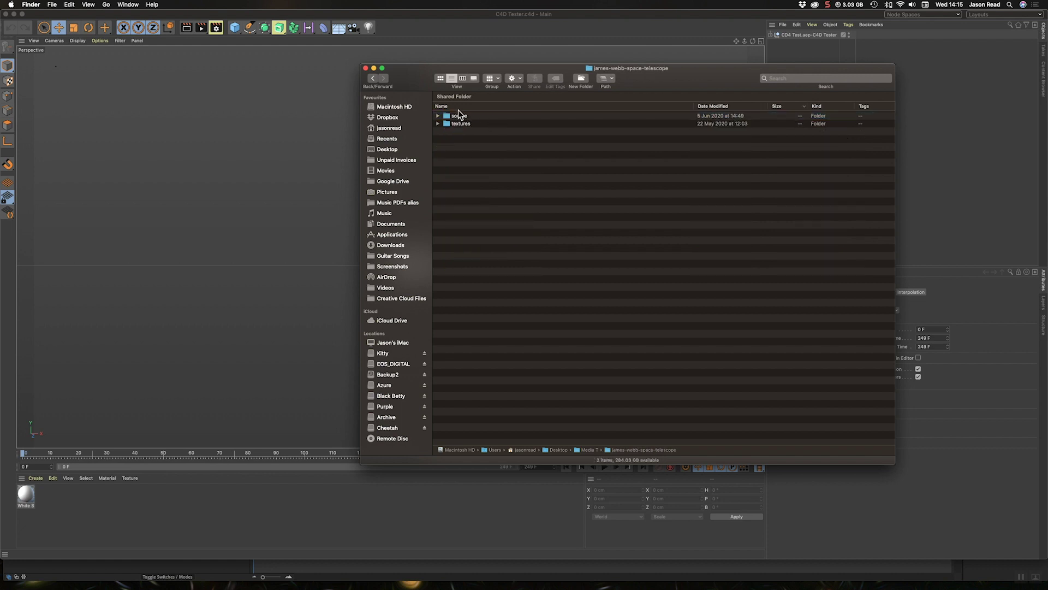
left_click(438, 116)
Import JWST 03.FBX into Cinema 4D Lite with the default FBX import settings.
left_click_drag(404, 75, 598, 201)
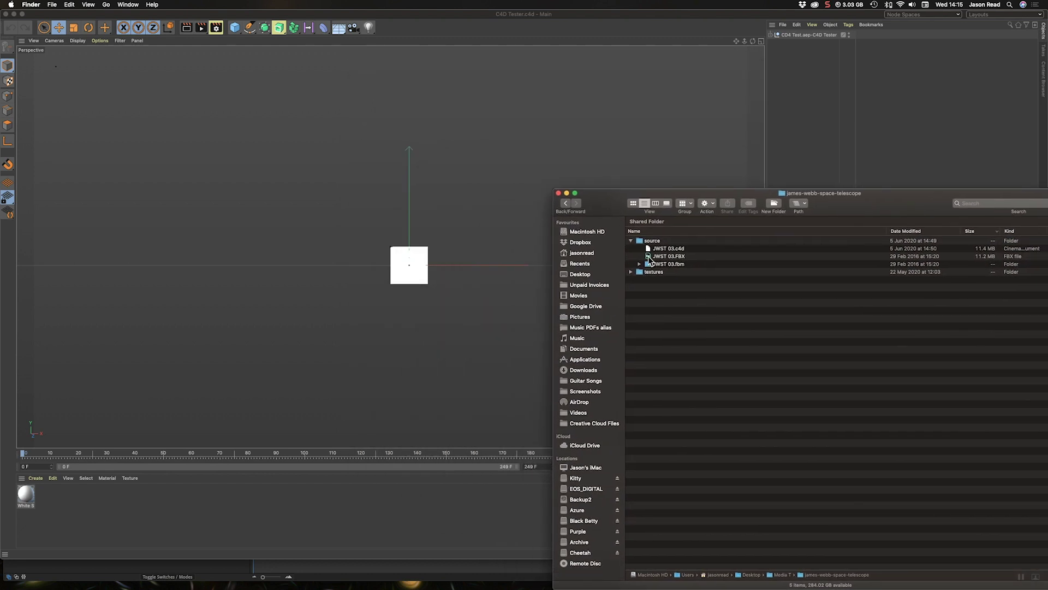
left_click_drag(650, 259, 411, 265)
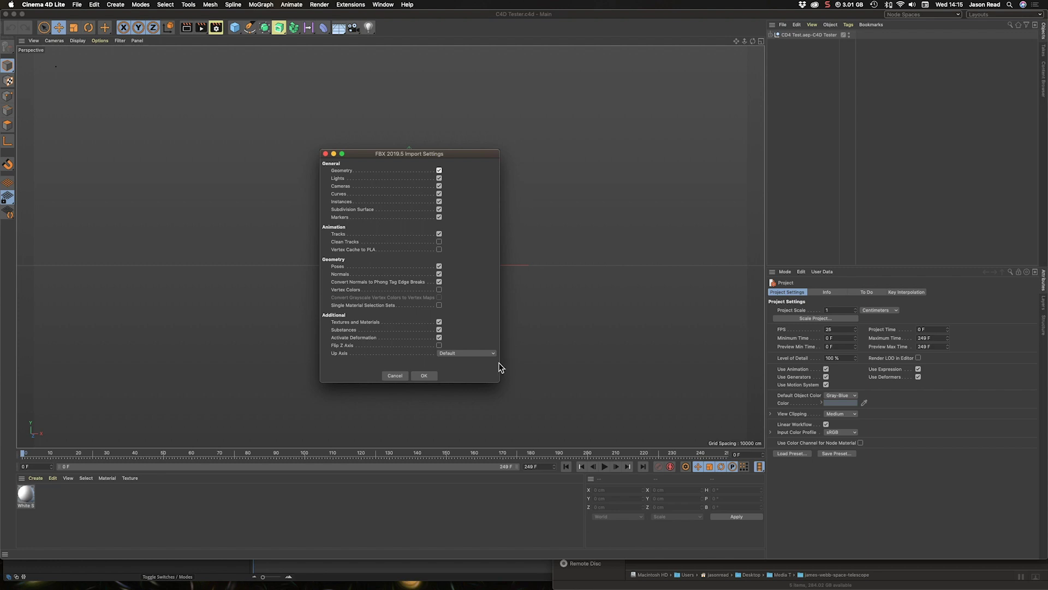
left_click(423, 375)
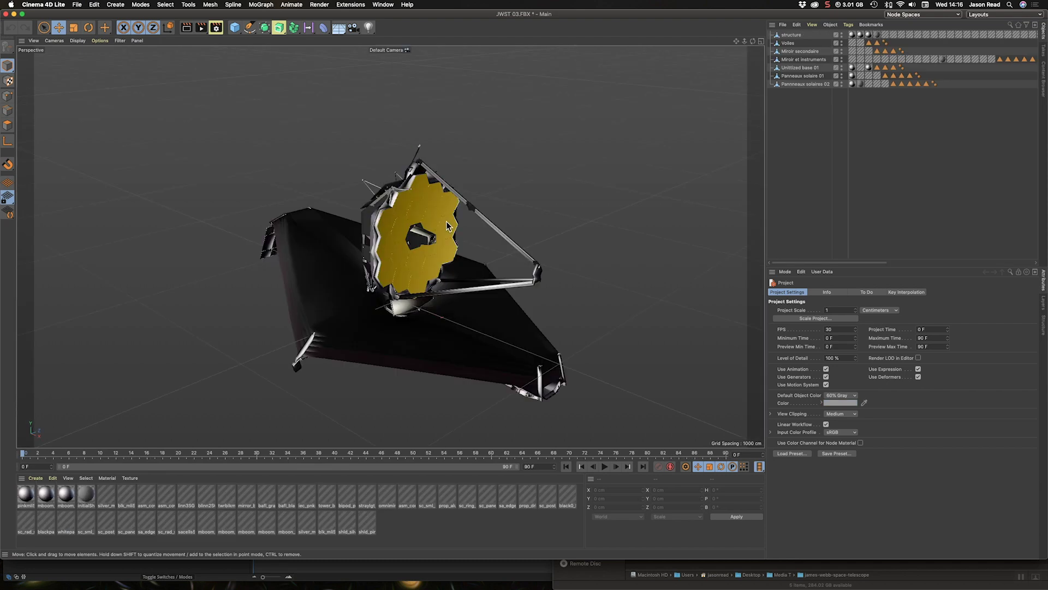
Copy all telescope objects, from structure through Panneaux solaires 02, out of JWST 03.FBX and paste them into C4D Tester.c4d.
left_click(791, 34)
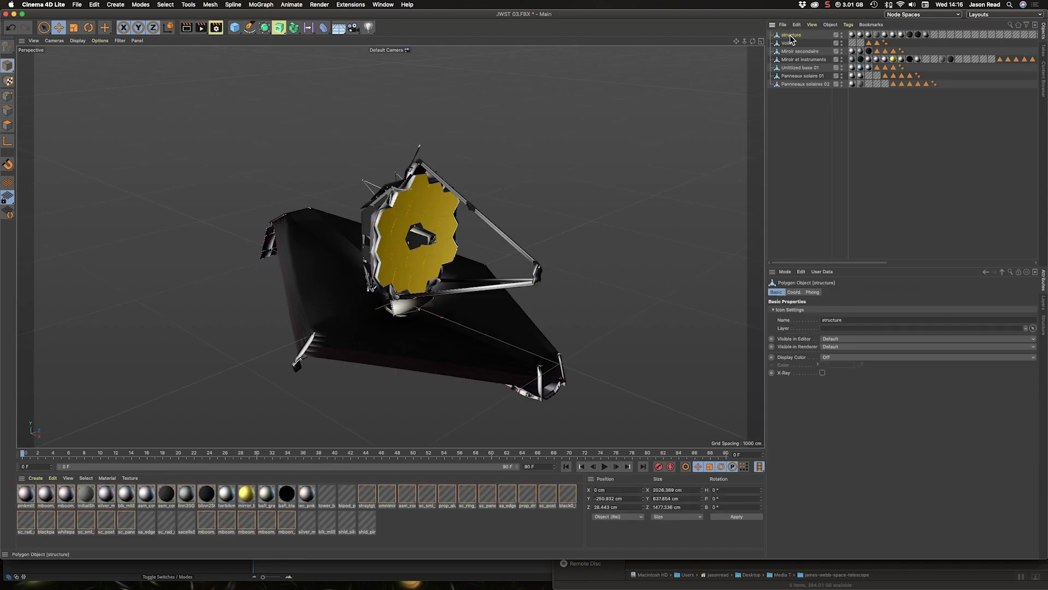
left_click(802, 84, "shift")
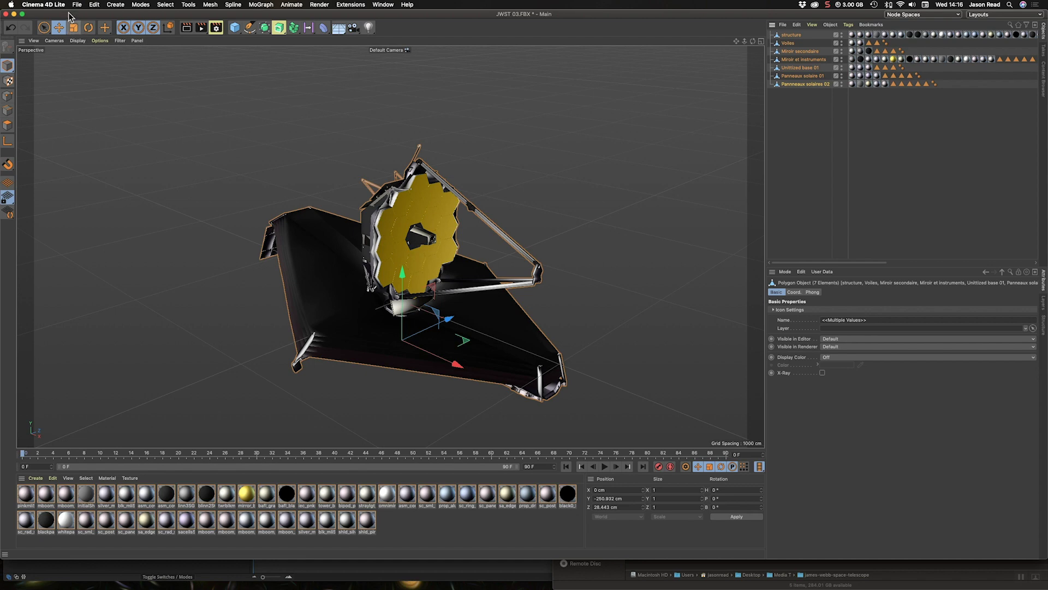
left_click(6, 15)
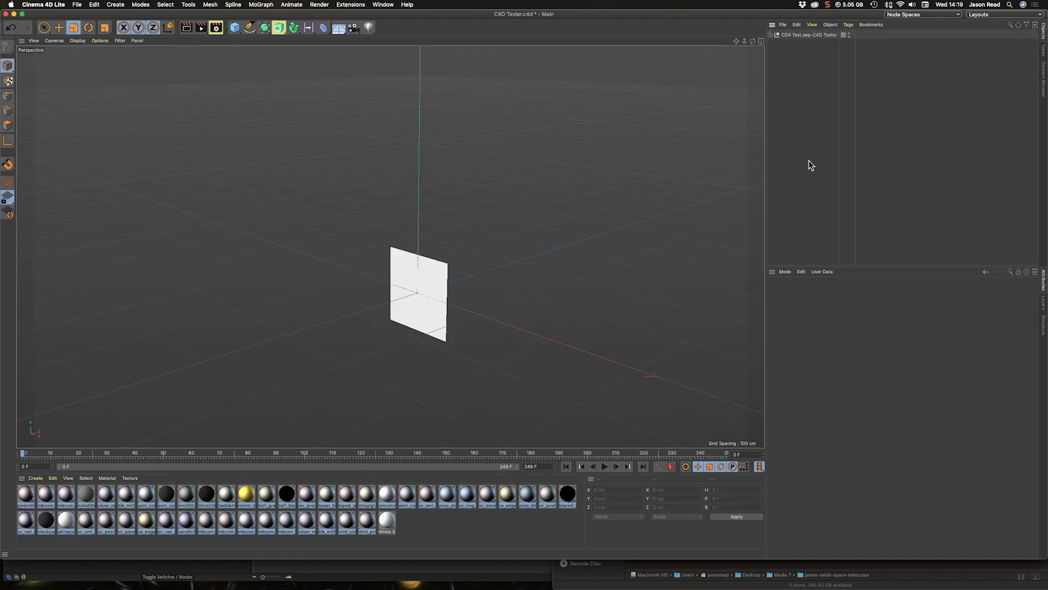
key("super+v")
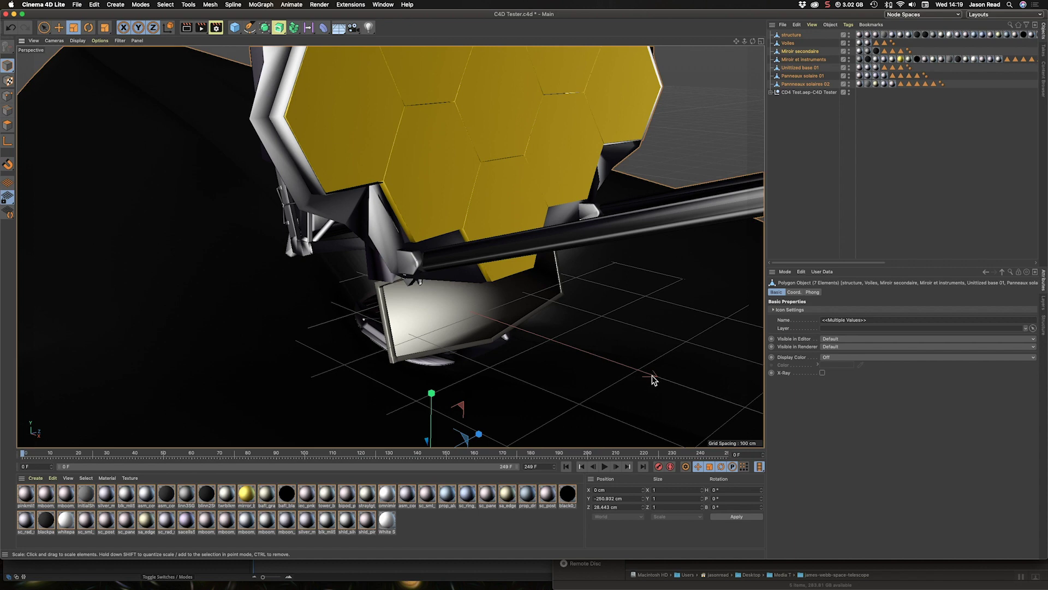
Try to scale all the pasted telescope objects together, and undo the scaling.
left_click_drag(653, 379, 325, 356)
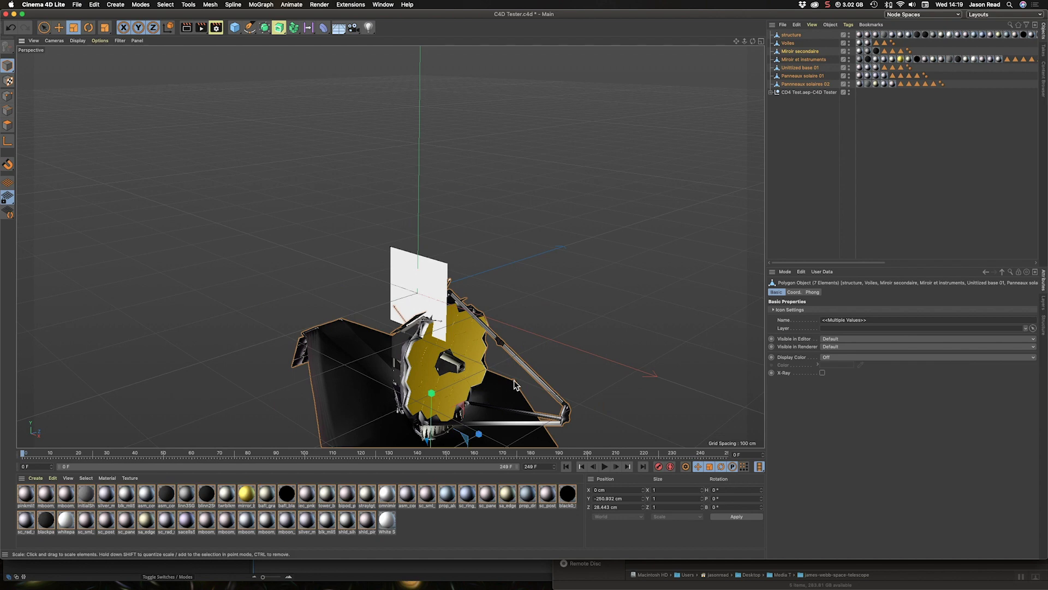
key("super+z")
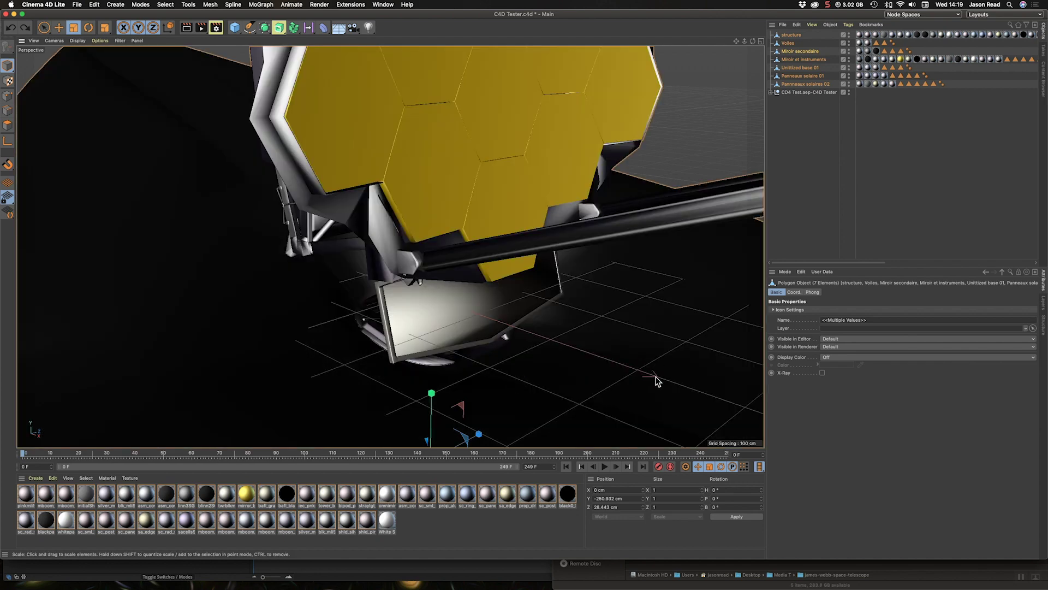
left_click_drag(431, 393, 434, 365)
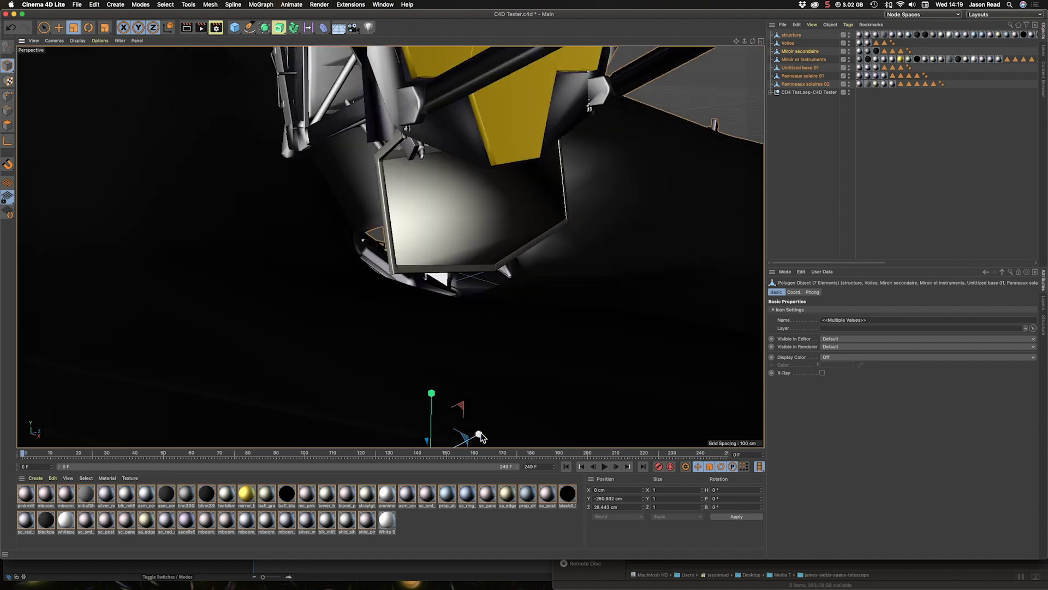
left_click_drag(479, 436, 541, 421)
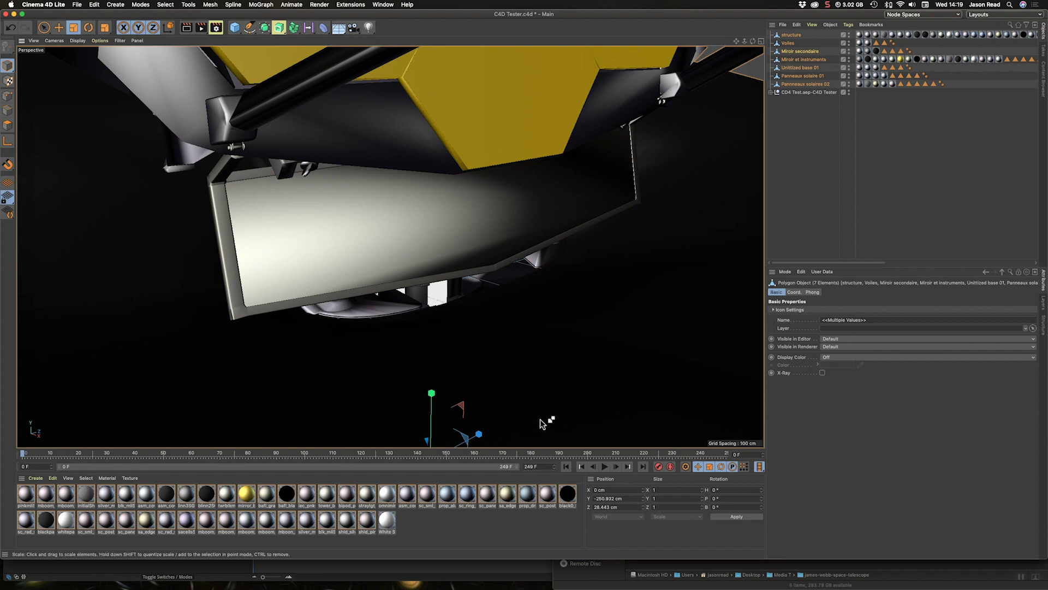
key("super+z")
key("super+z")
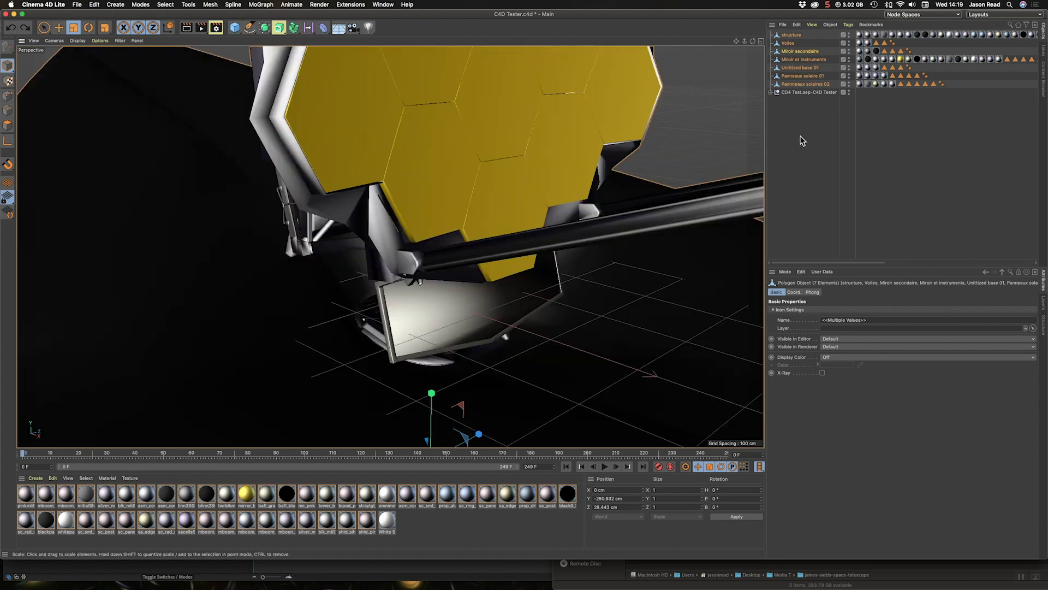
key("super+z")
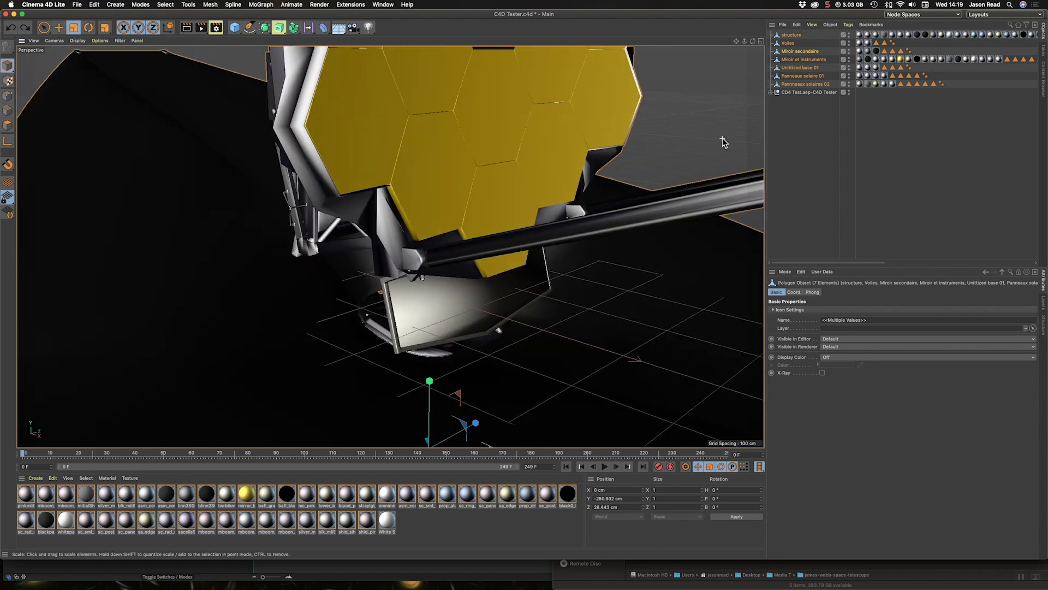
Try to scale the Miroir et Instruments object down along its X axis, and undo the scaling.
key("h")
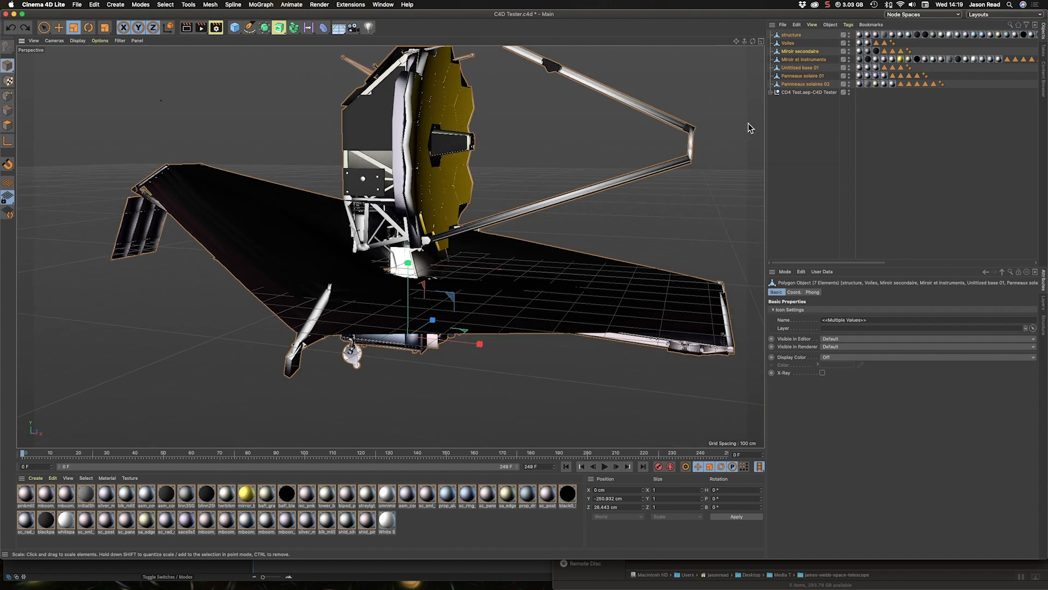
left_click(811, 60)
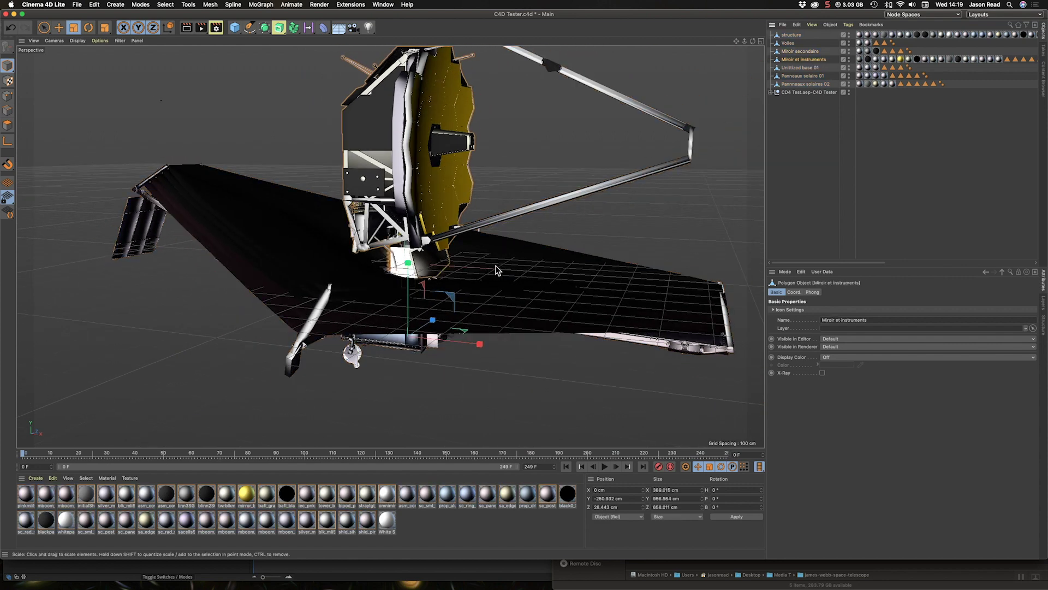
left_click_drag(479, 344, 449, 344)
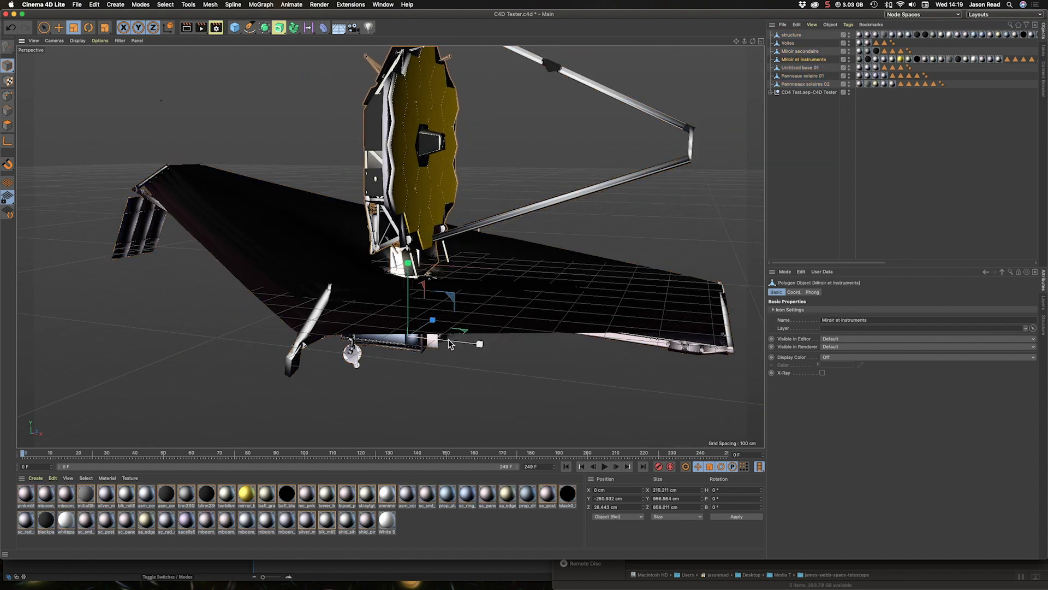
key("super+z")
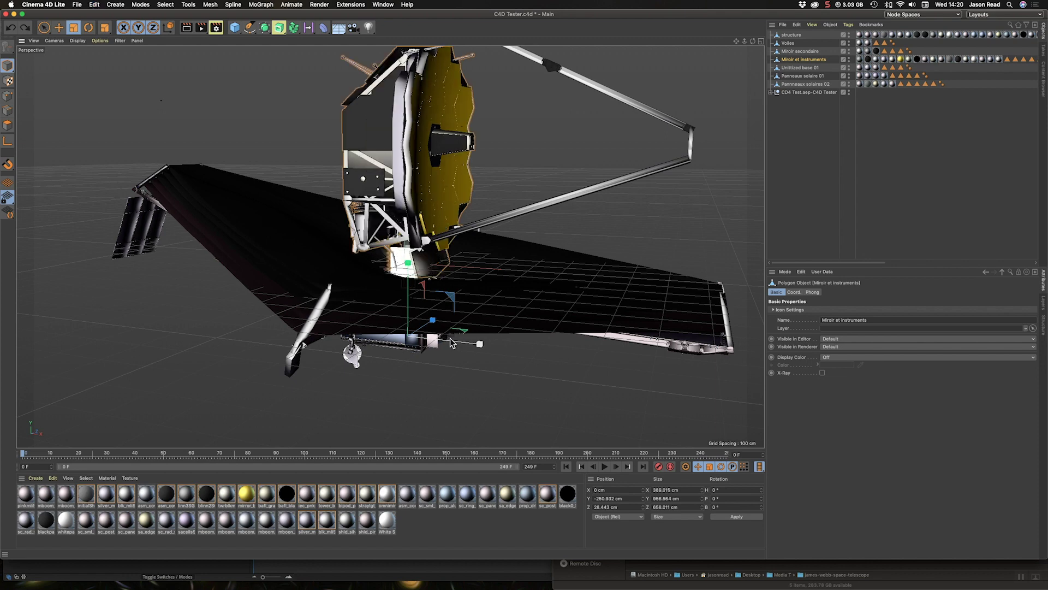
Group all seven telescope objects, from structure through the second solar panel, under one null and scale the group down uniformly.
left_click(810, 35)
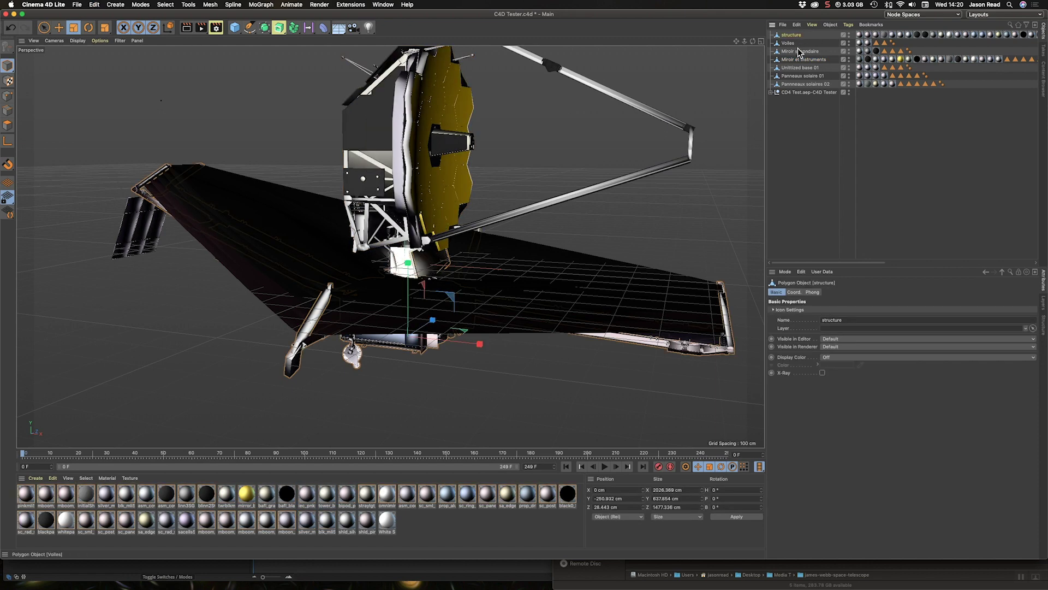
left_click(800, 85, "shift")
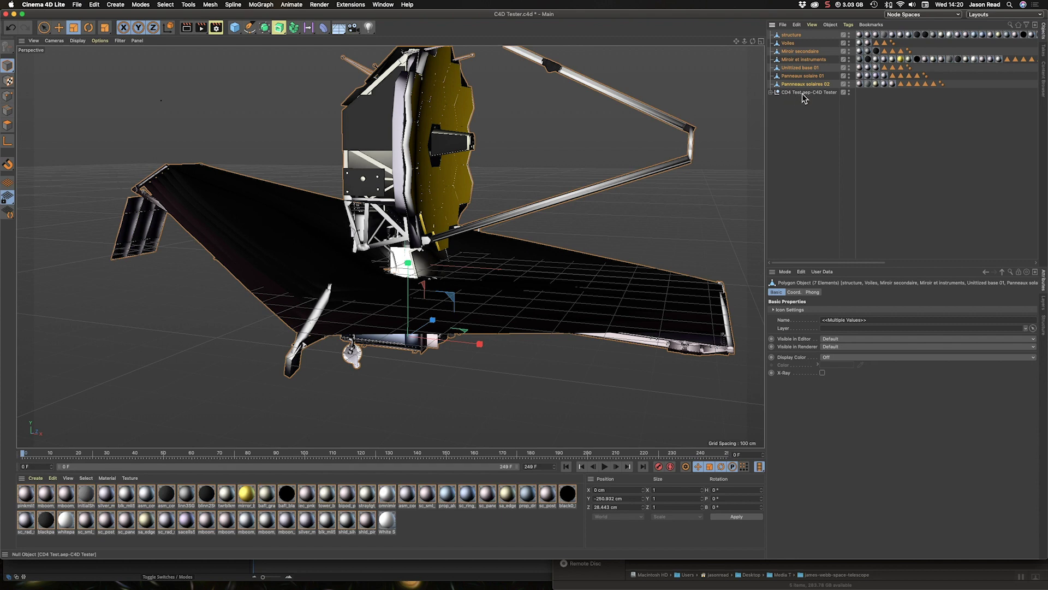
right_click(803, 89)
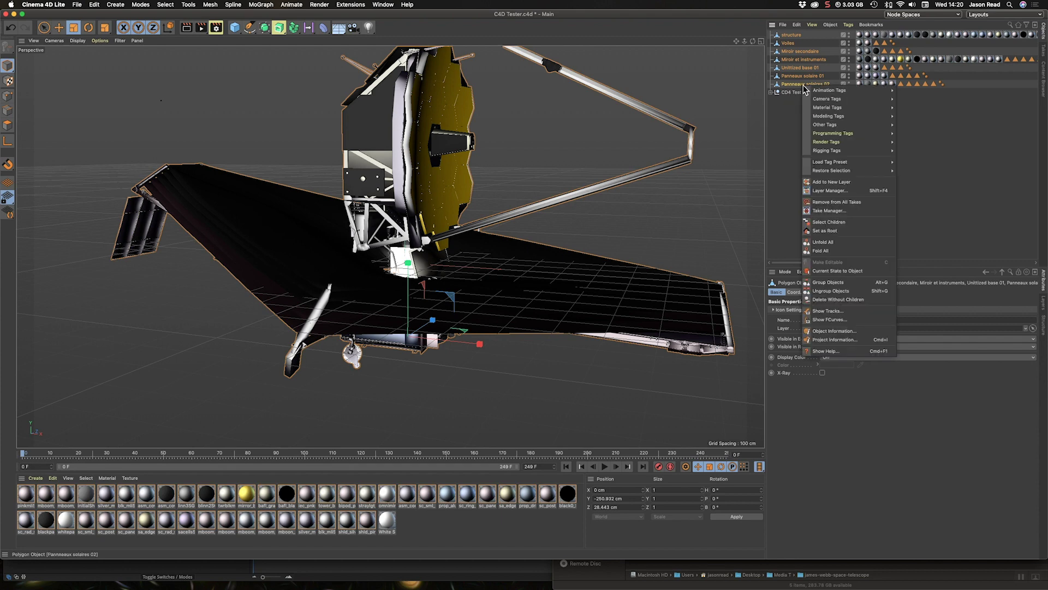
left_click(828, 282)
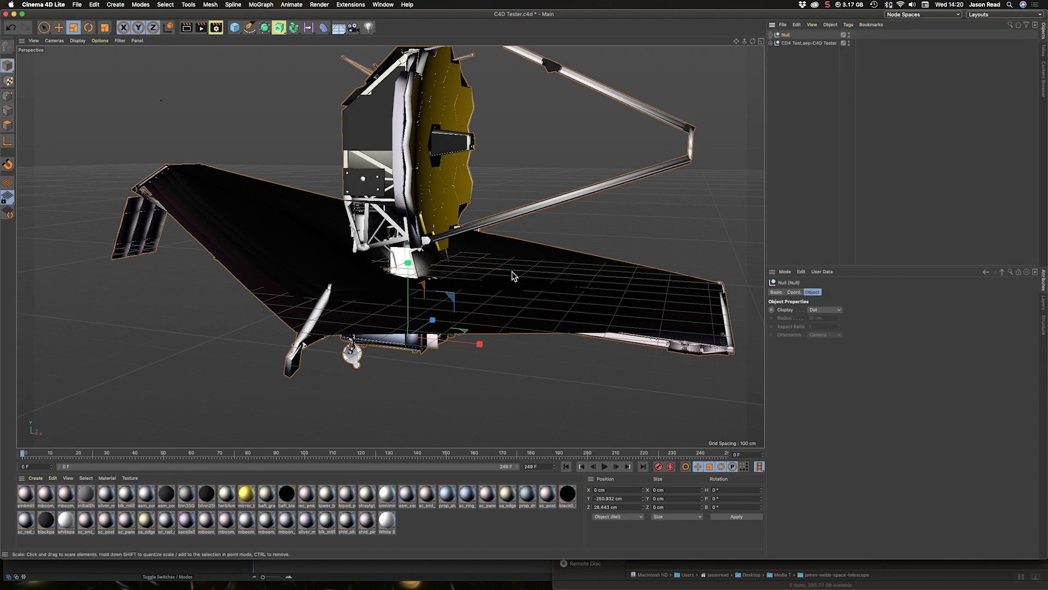
left_click_drag(499, 272, 184, 263)
In the front view, raise the telescope null about 203 cm to the placeholder solid and rotate it horizontally until the mirror faces front.
left_click(49, 41)
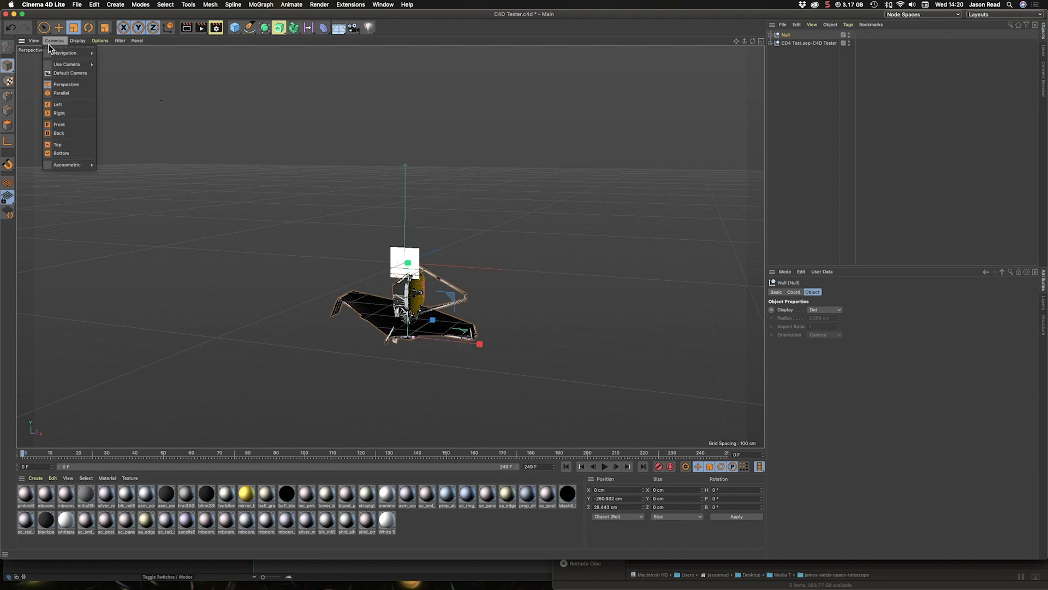
left_click(73, 103)
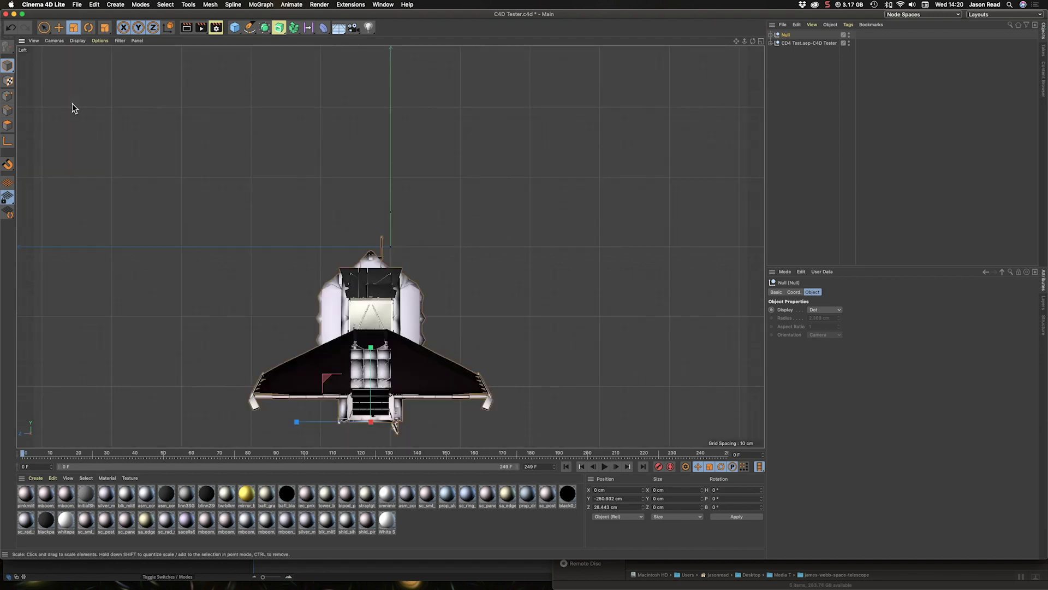
left_click(48, 40)
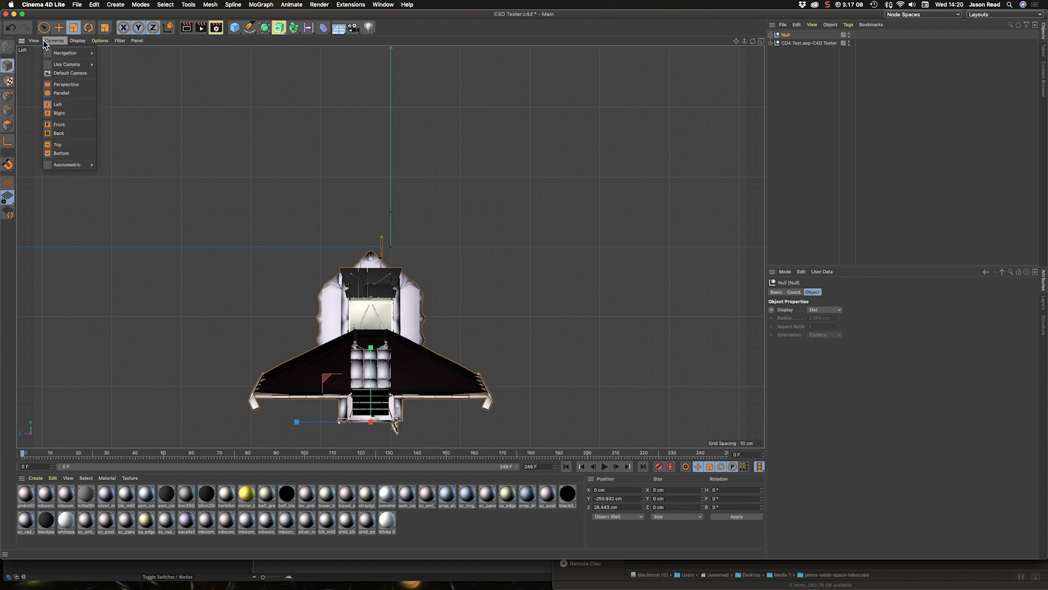
left_click(73, 123)
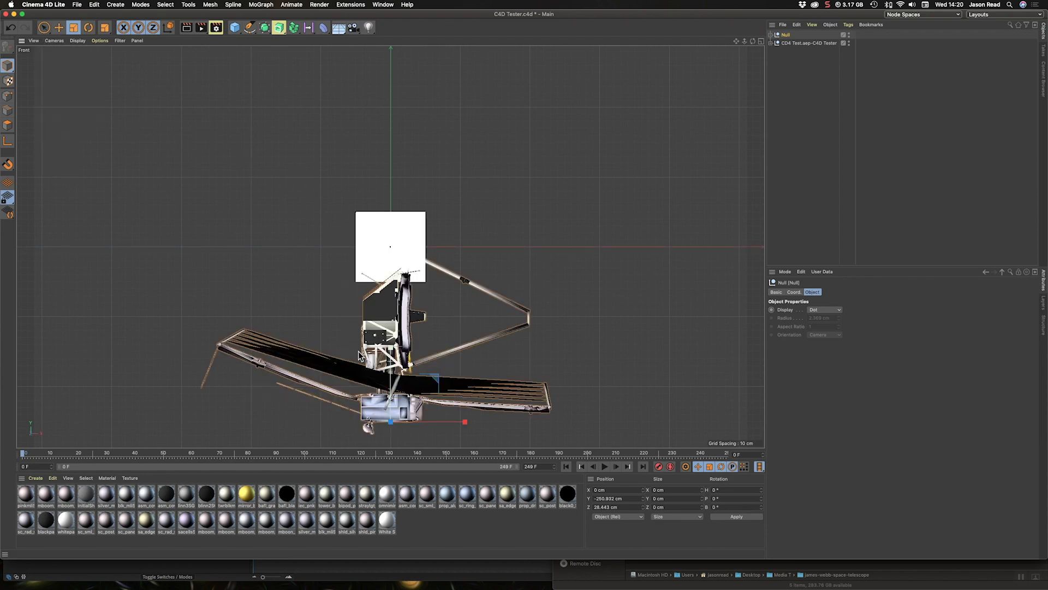
key("e")
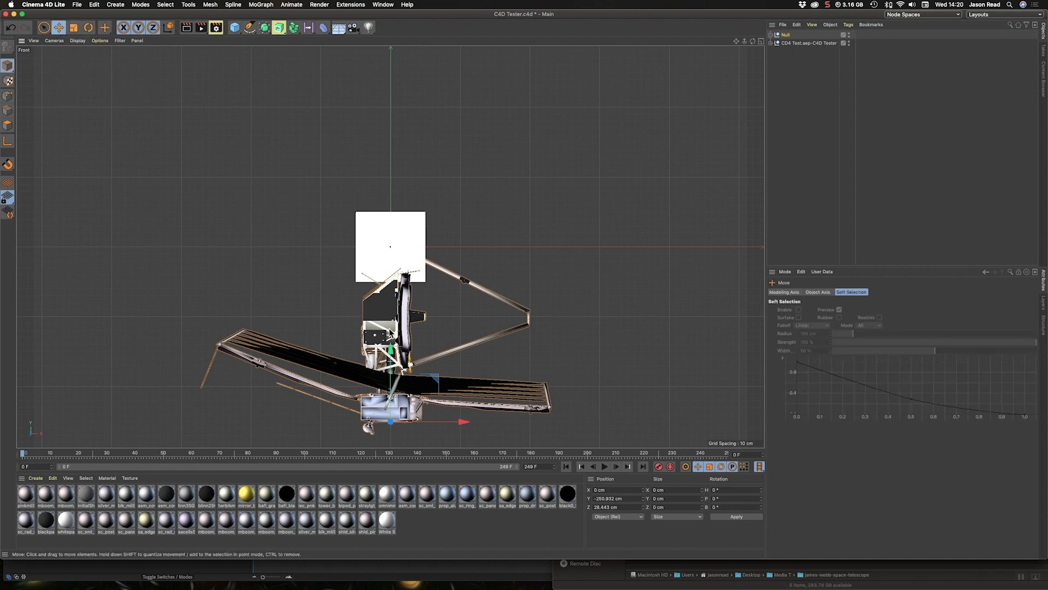
left_click_drag(391, 399, 390, 256)
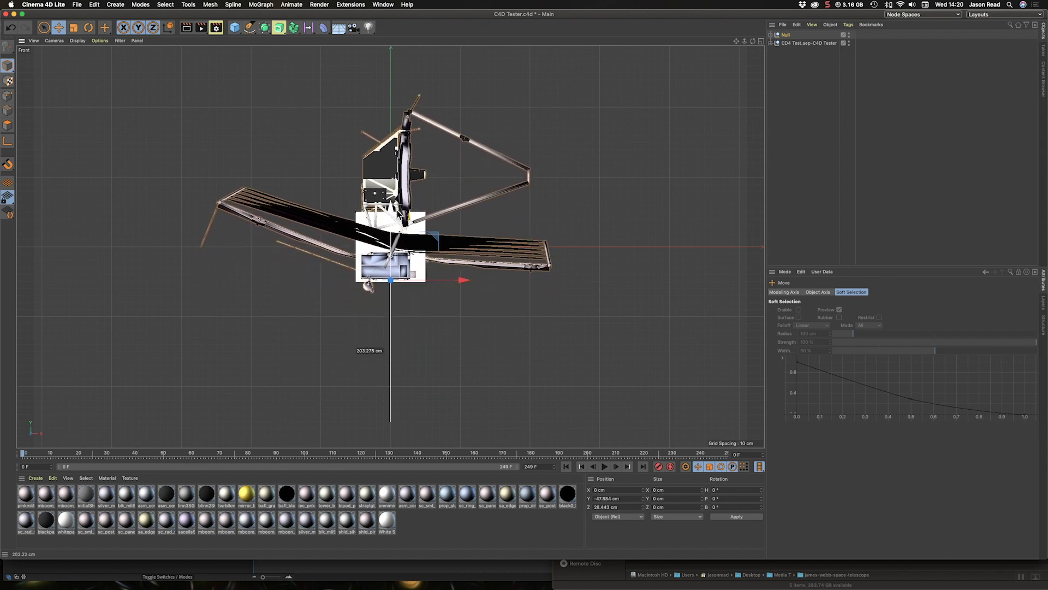
left_click(88, 26)
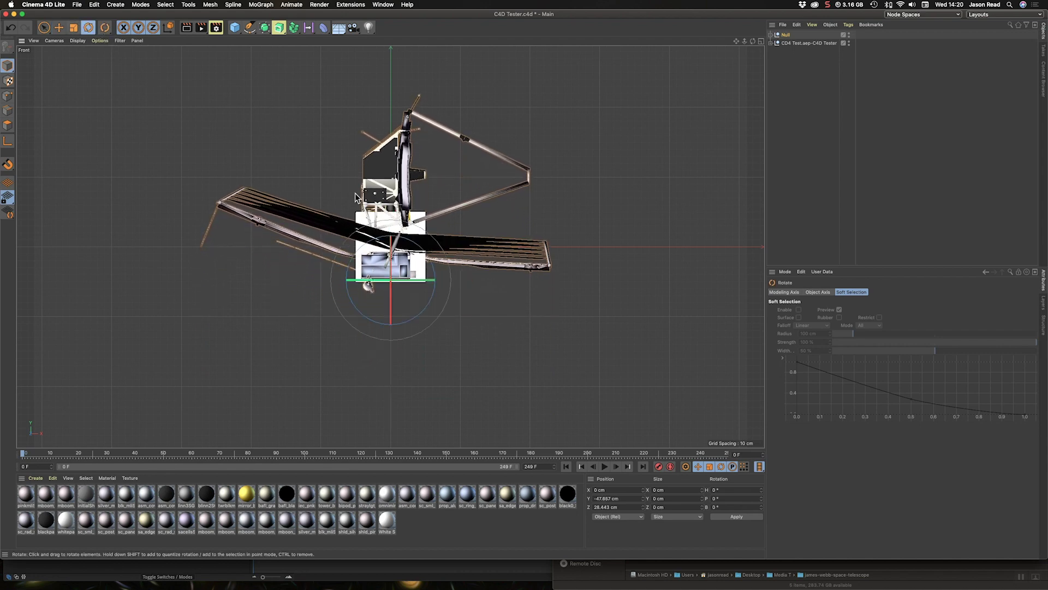
left_click_drag(393, 281, 307, 279)
Delete the CD4 Test.aep-C4D Tester null together with its placeholder solid, keeping only the telescope null.
left_click(799, 43)
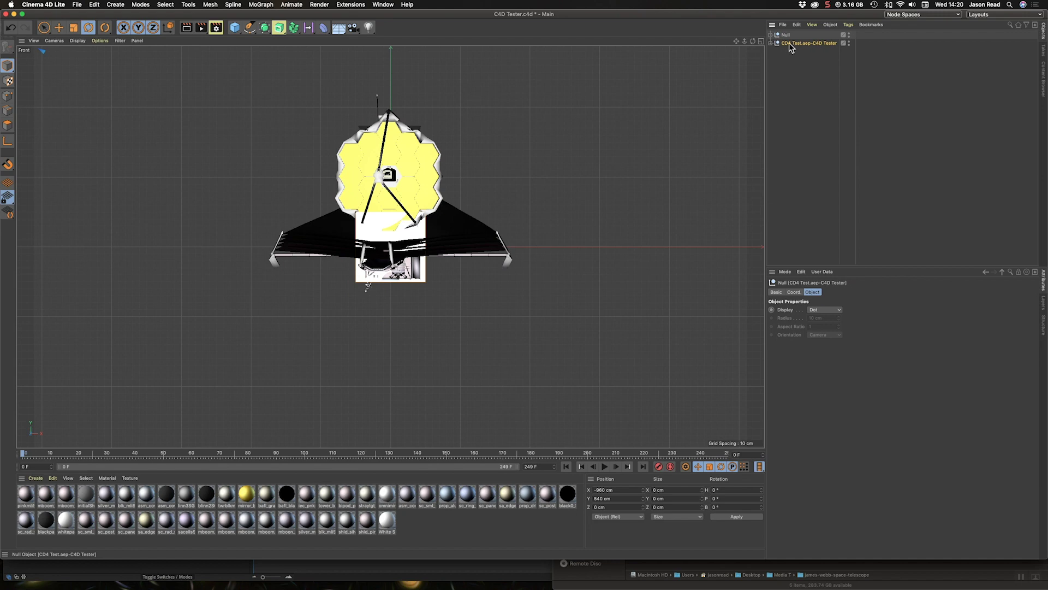
key("Delete")
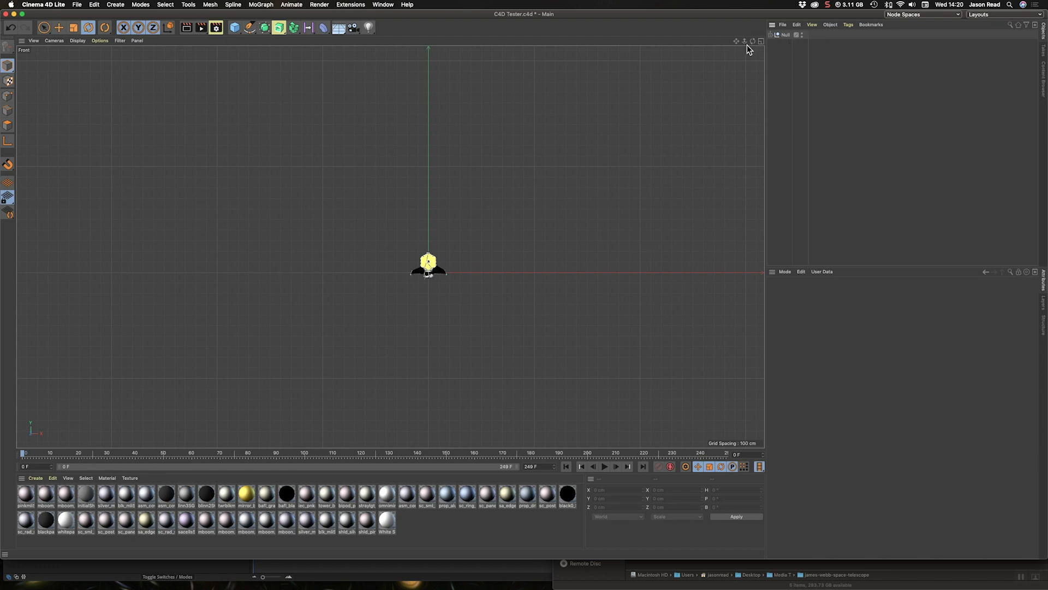
scroll(650, 109, "up", 3)
scroll(650, 109, "down", 5)
scroll(650, 109, "up", 4)
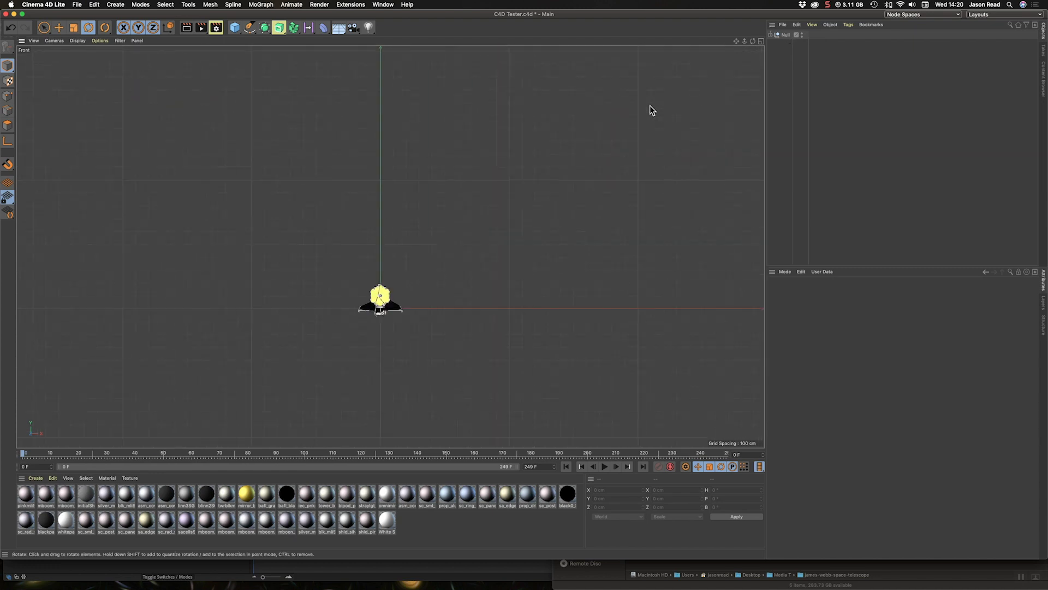
Save C4D Tester.c4d, accepting that the project is stored in the newer file version.
left_click(76, 4)
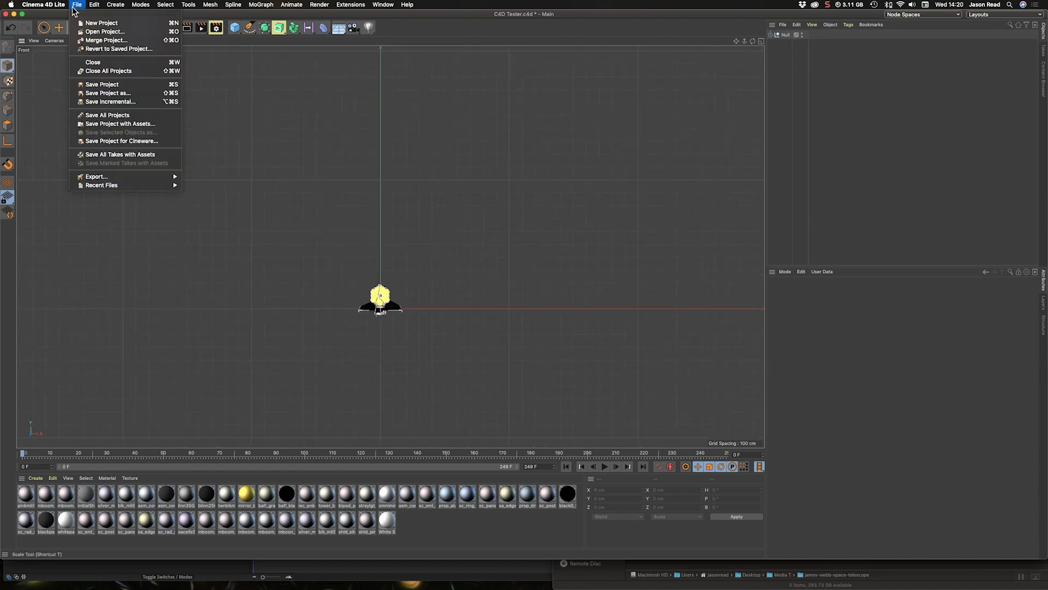
left_click(92, 87)
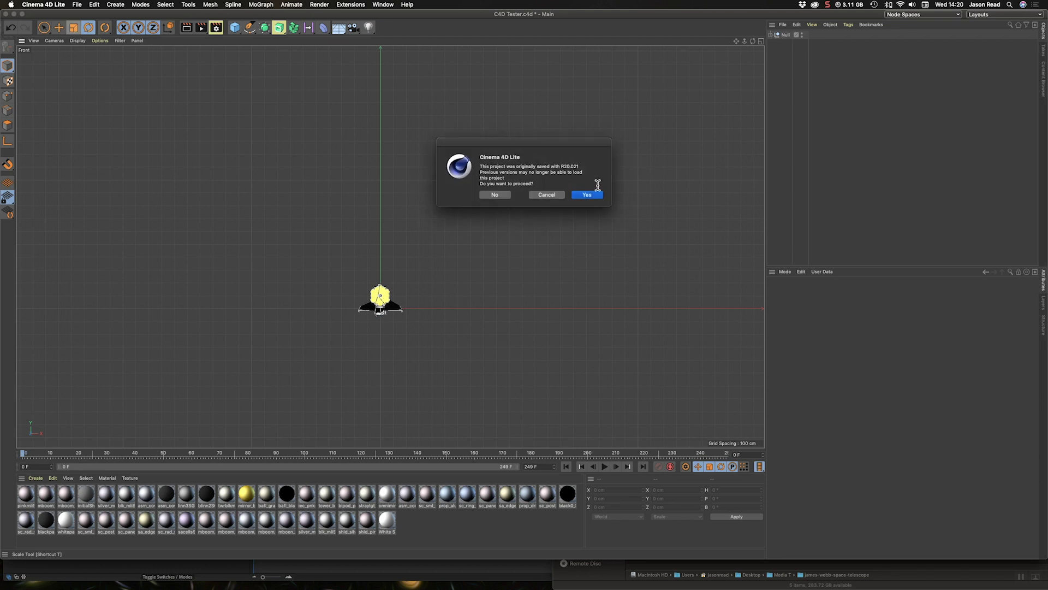
left_click(589, 195)
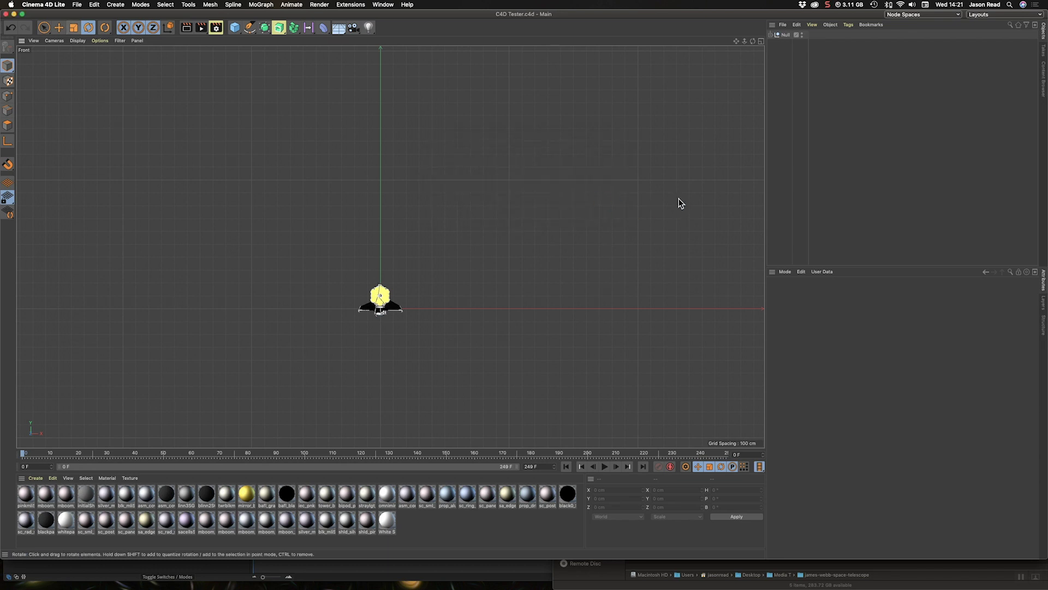
Switch to After Effects and scrub through the C4D Tester composition to examine the telescope under the camera move, returning to the first frame.
left_click(465, 563)
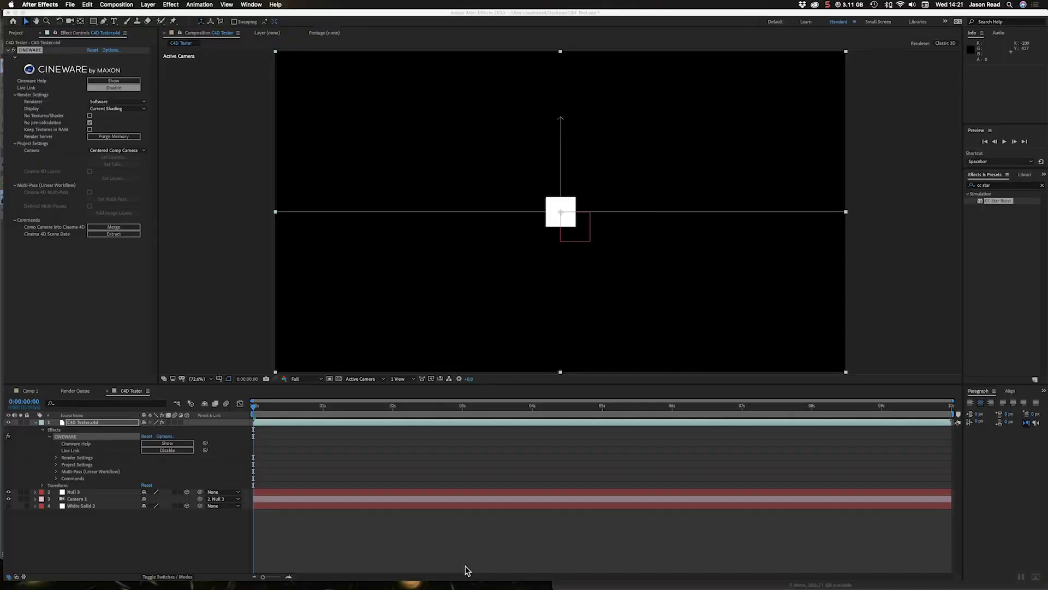
left_click(339, 414)
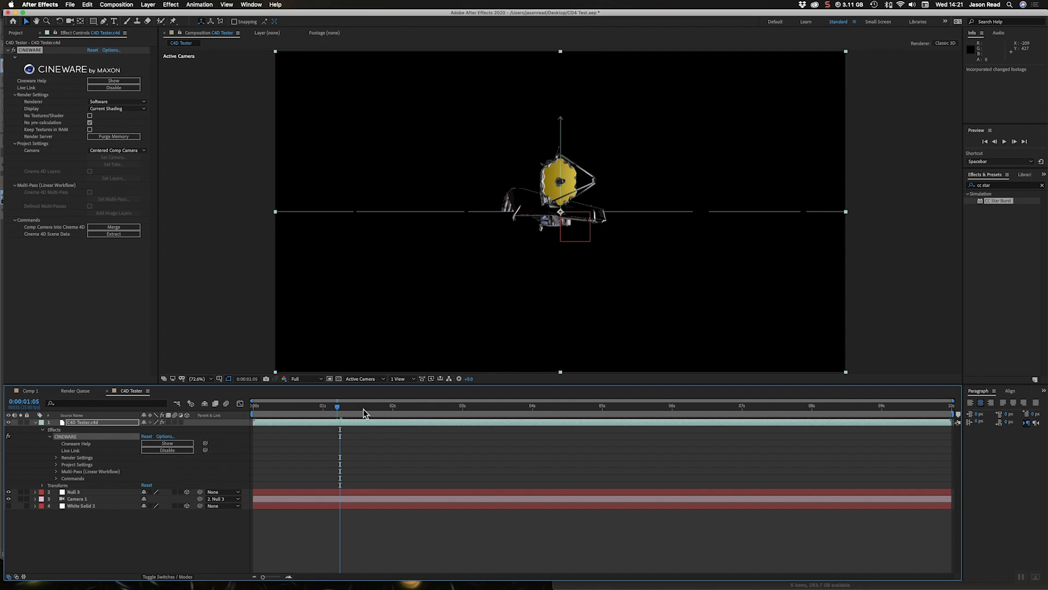
left_click(502, 409)
left_click(658, 409)
left_click_drag(763, 413, 877, 413)
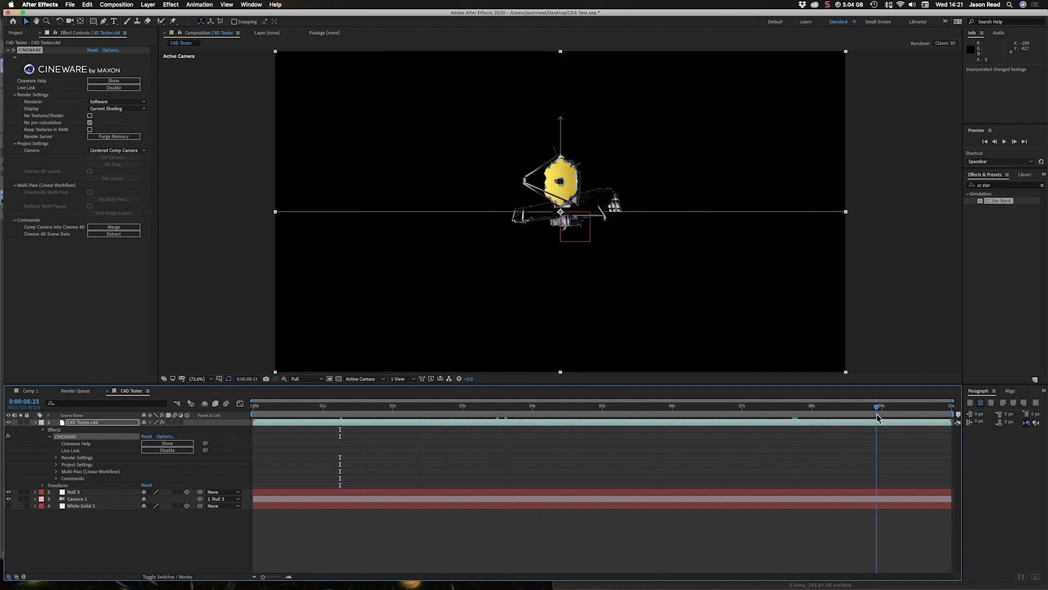
left_click(267, 412)
left_click(309, 413)
left_click_drag(505, 415, 549, 415)
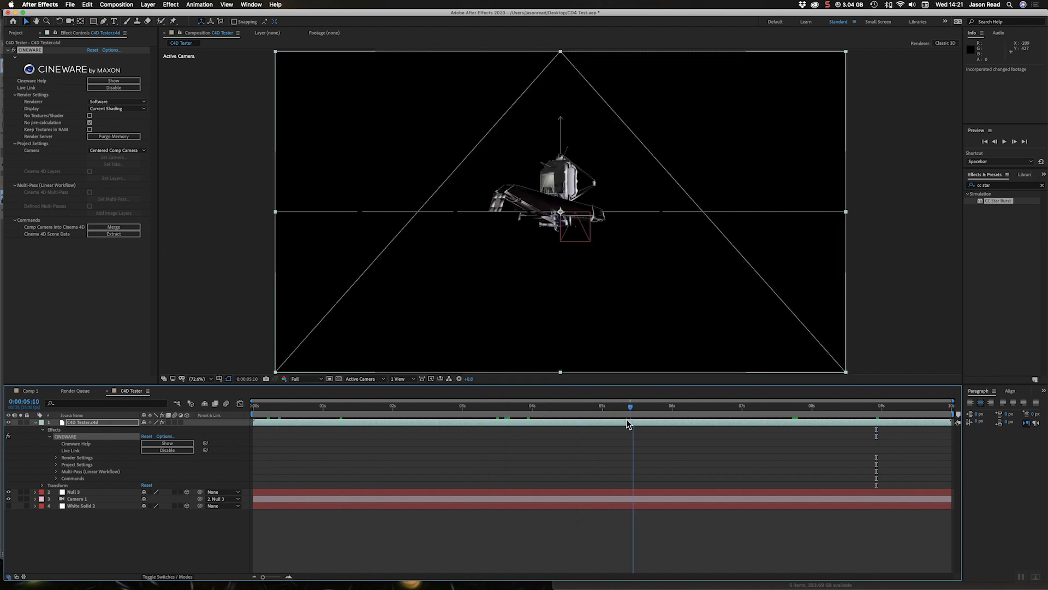
left_click_drag(627, 424, 250, 412)
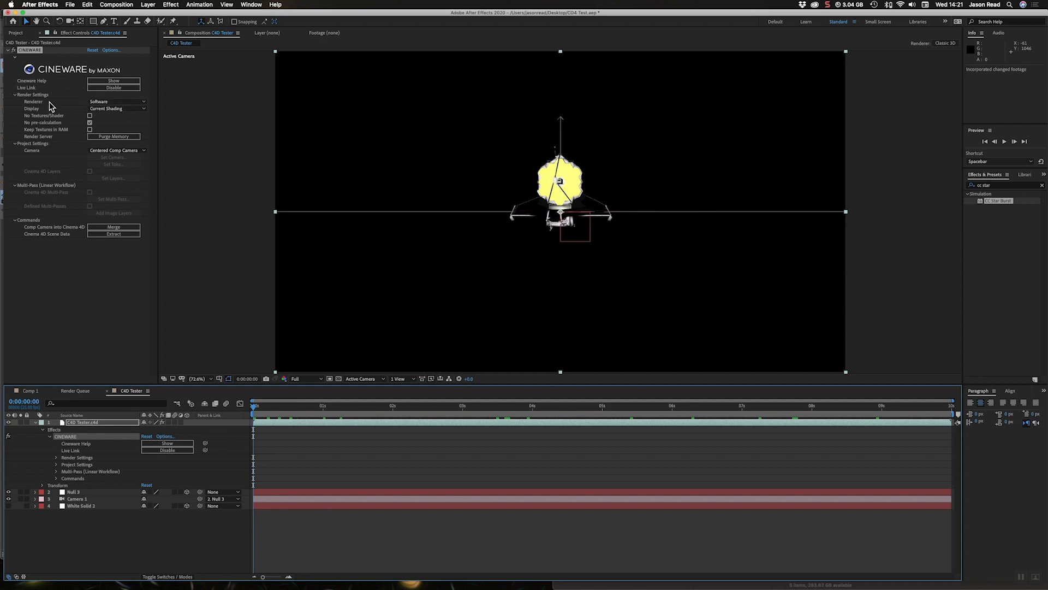
Set the Cineware renderer to Standard (Final) and preview the frame at 0:00:02:21 before returning to the first frame.
left_click(112, 102)
left_click(112, 110)
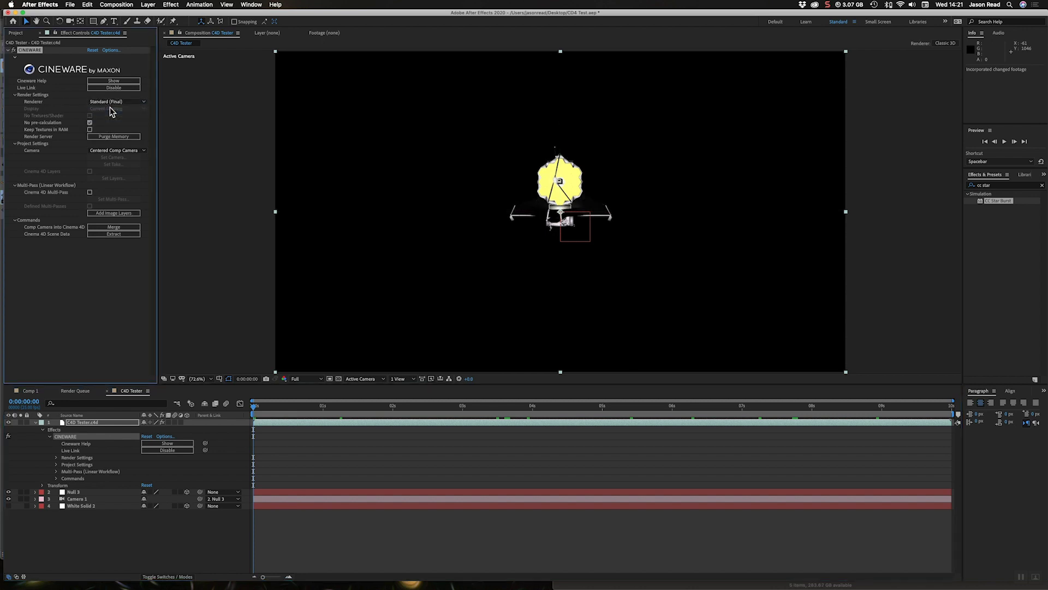
left_click(452, 407)
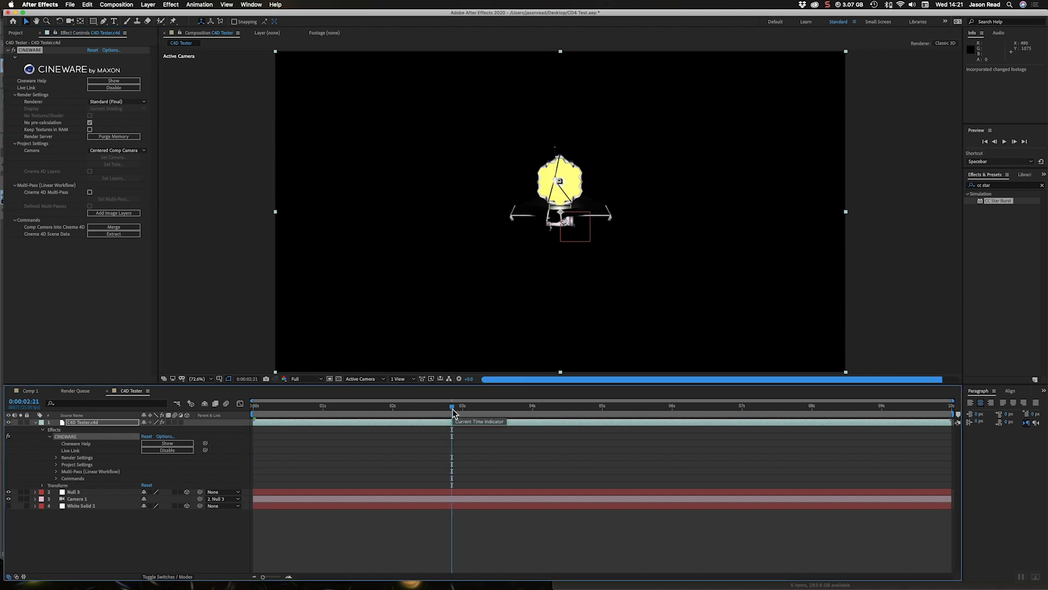
left_click_drag(452, 413, 232, 406)
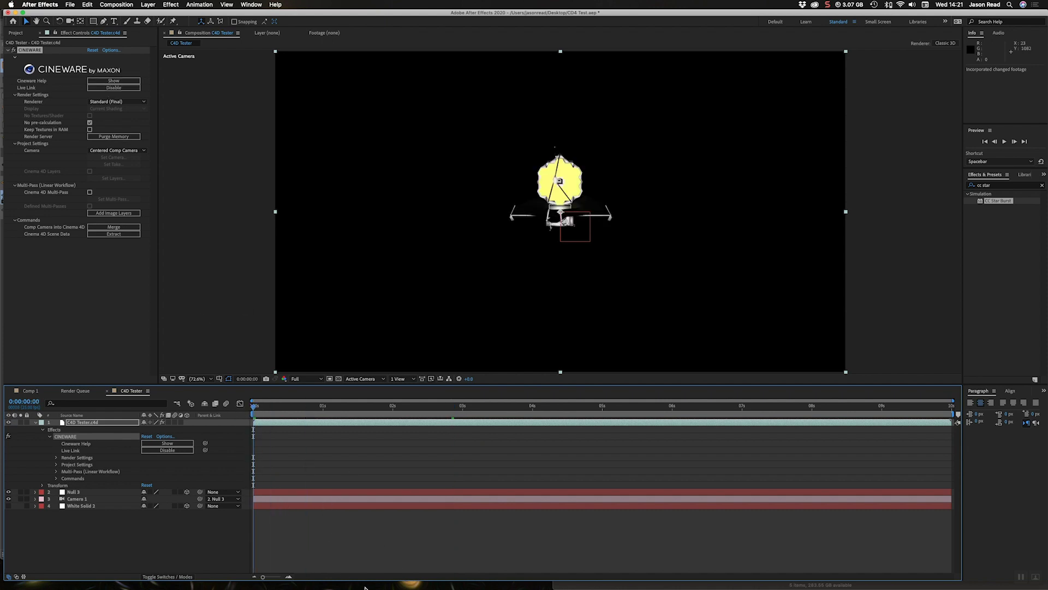
Switch to Cinema 4D Lite, return the viewport to the perspective view, and add an omni light at the scene origin.
mouse_move(527, 587)
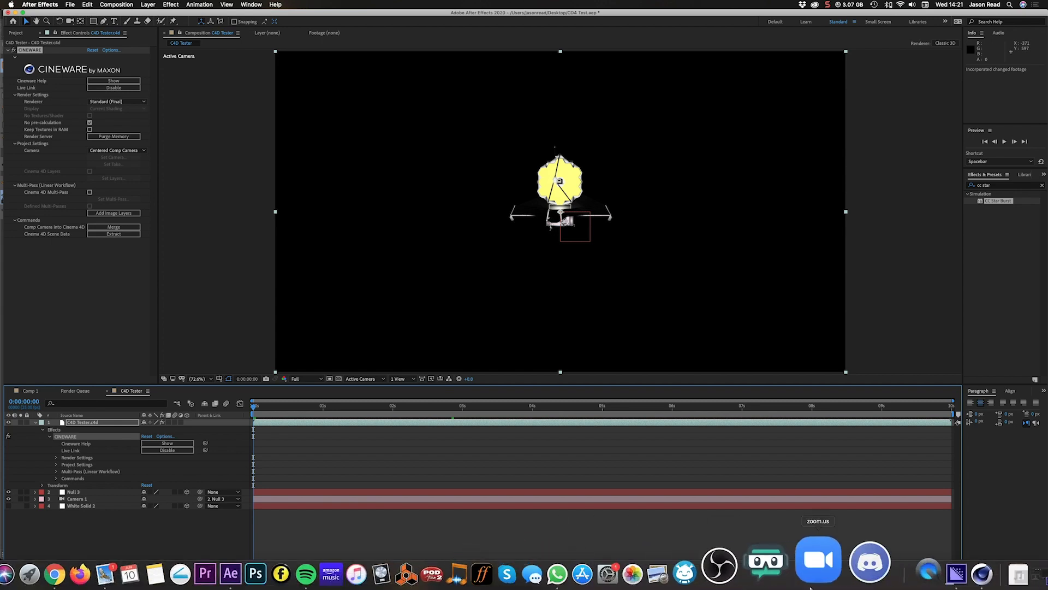
left_click(950, 573)
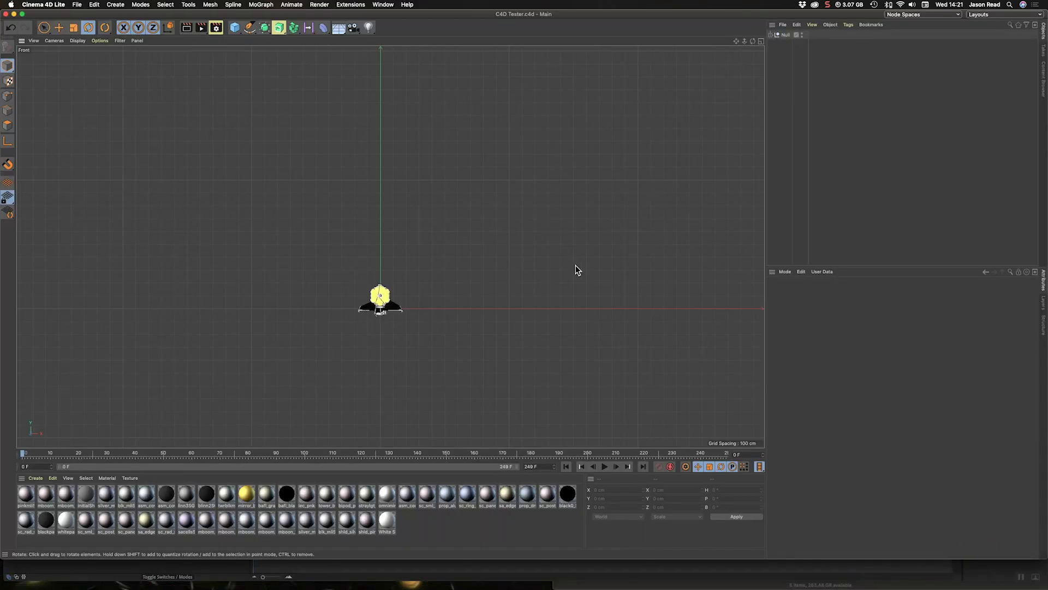
scroll(578, 270, "down", 10)
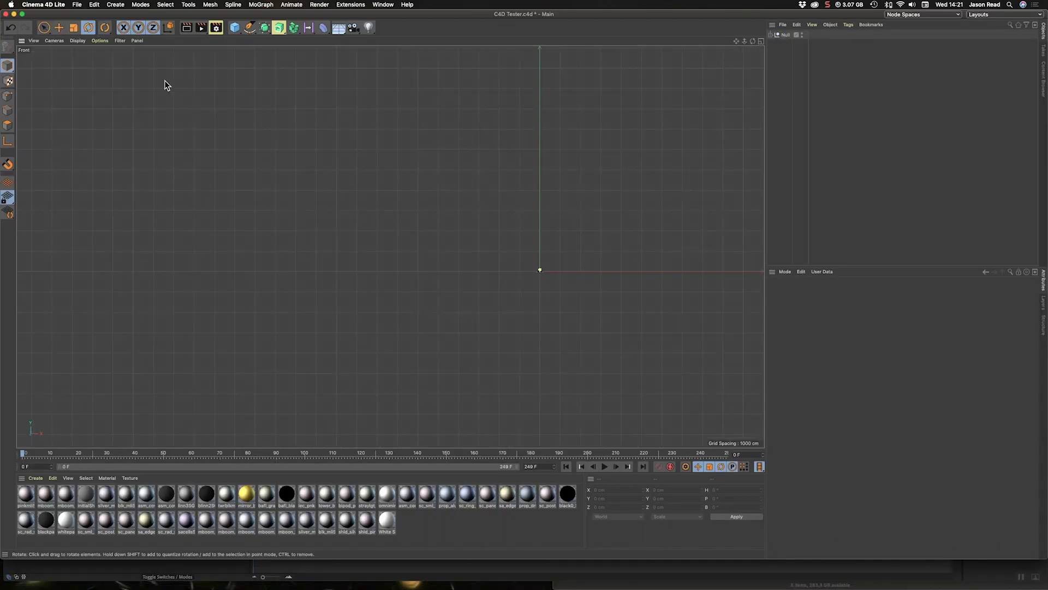
left_click(55, 40)
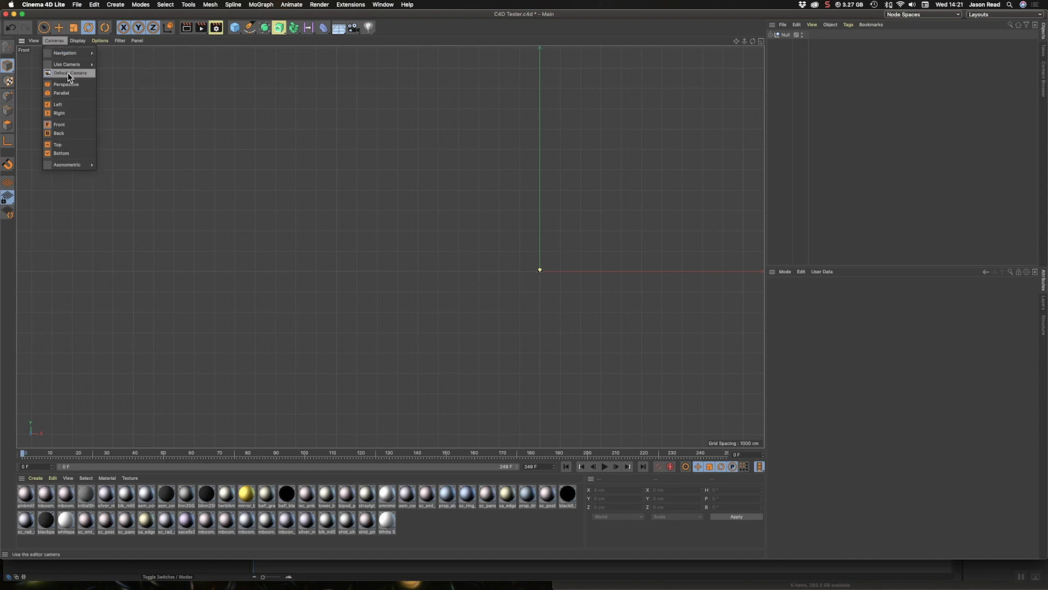
left_click(67, 73)
left_click(60, 40)
left_click(75, 84)
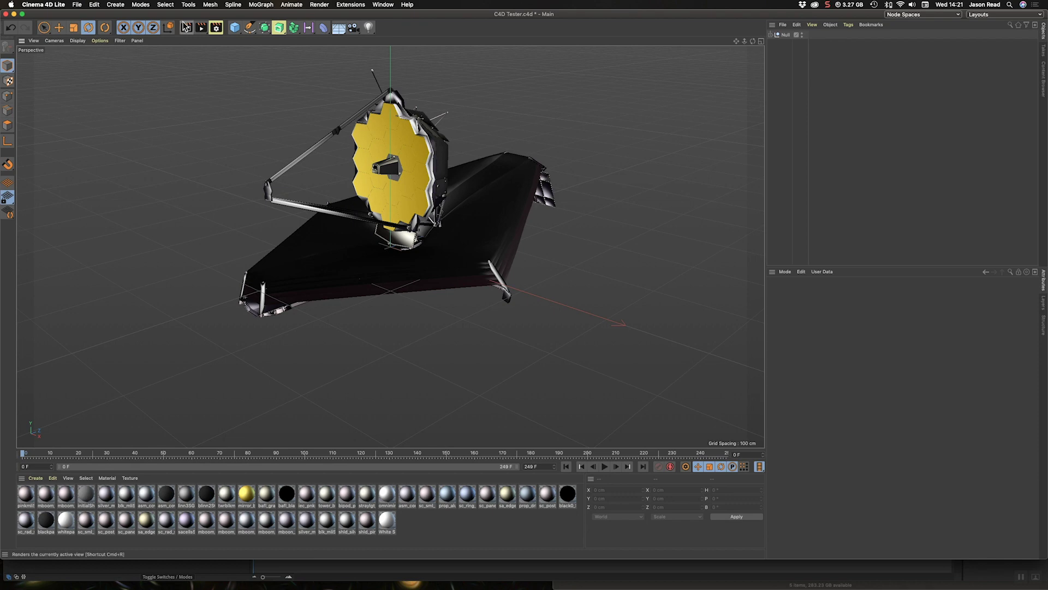
left_click_drag(369, 27, 399, 37)
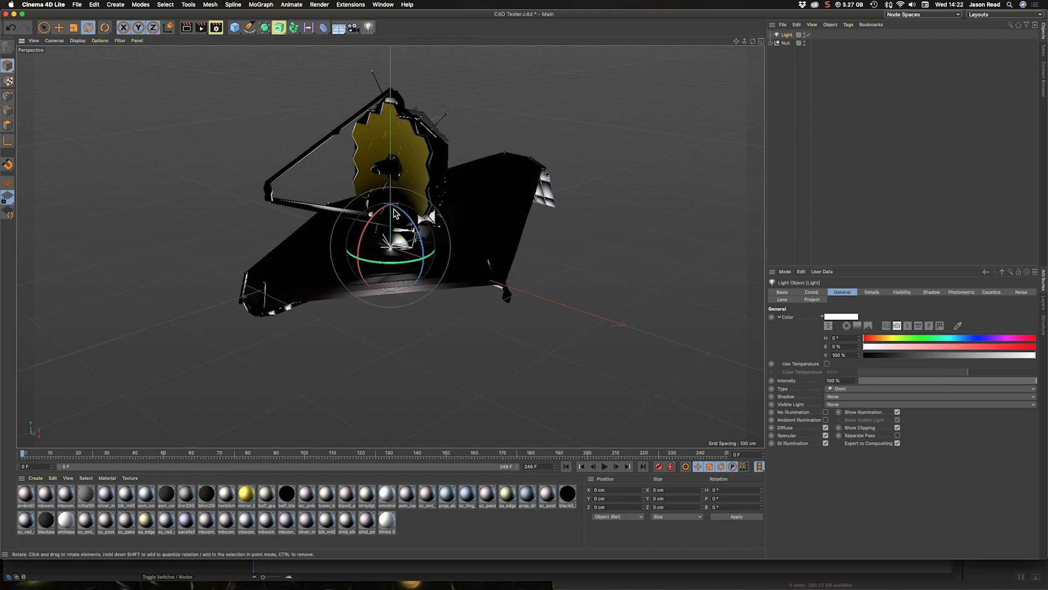
Move the omni light above and in front of the telescope, to about Y 193 cm and Z -175 cm, and save the project.
left_click(59, 27)
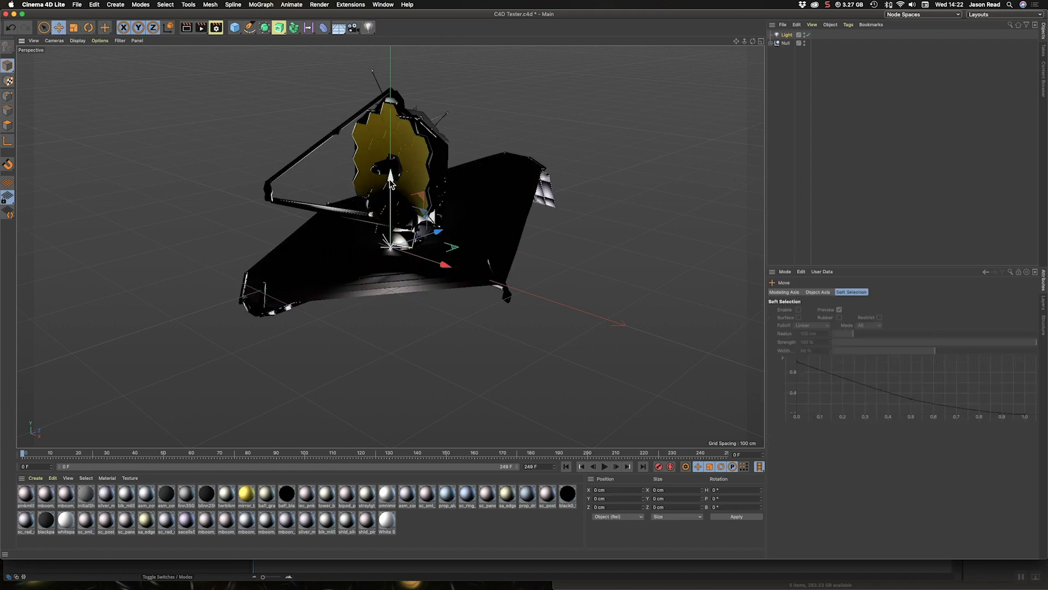
left_click_drag(390, 180, 389, 88)
left_click_drag(439, 145, 303, 72)
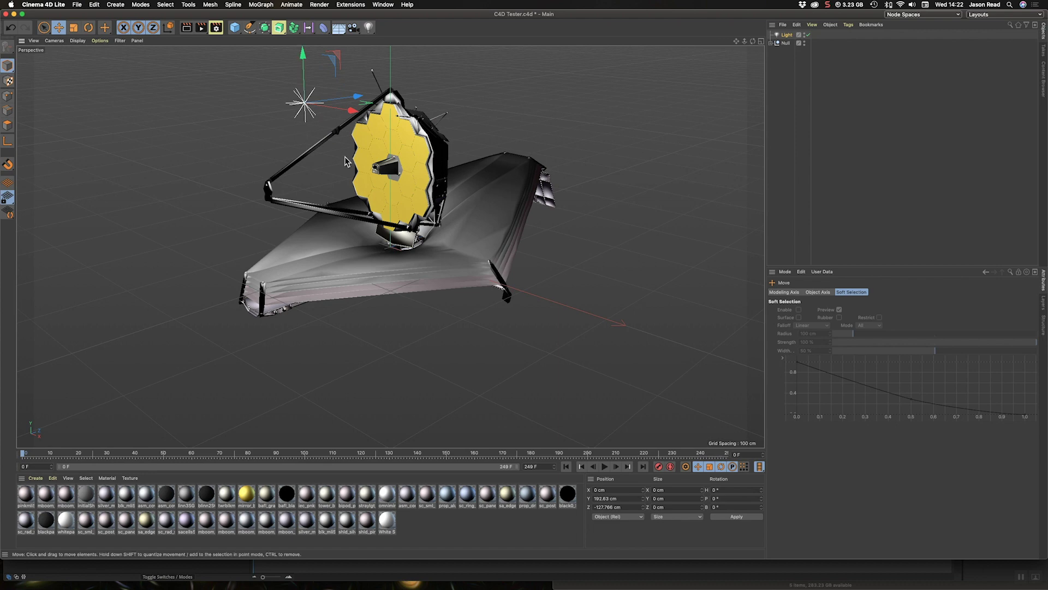
left_click_drag(365, 107, 324, 100)
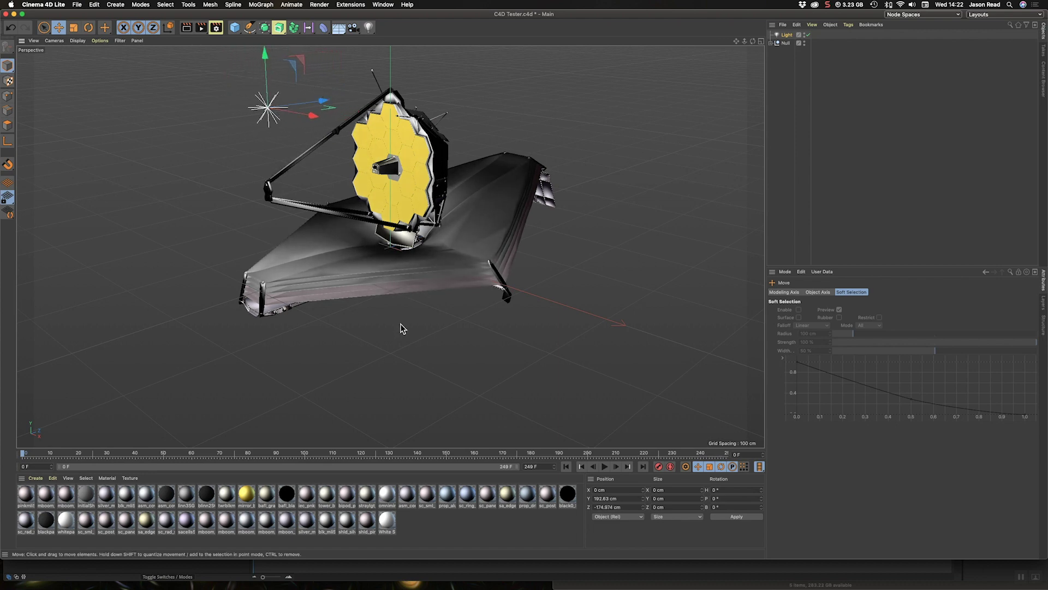
left_click(77, 4)
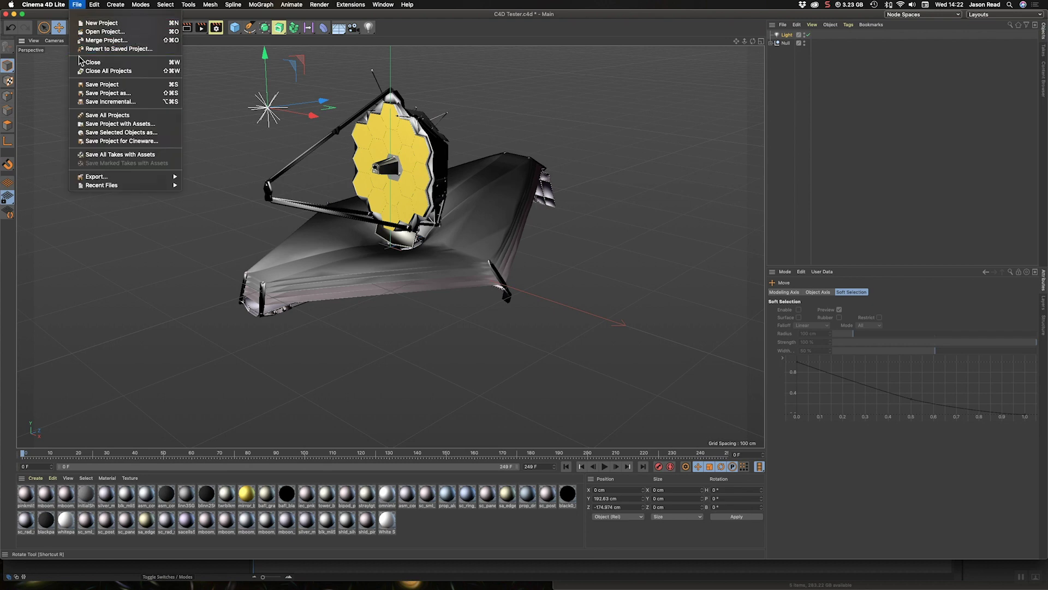
left_click(93, 86)
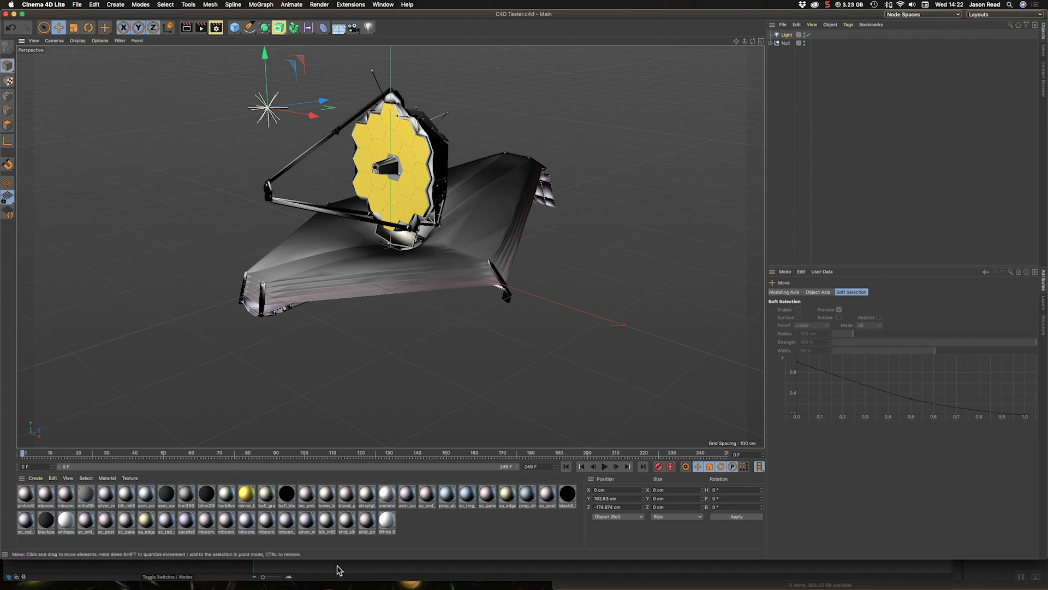
Switch to After Effects and preview the lit telescope around 0:00:02:06 and 0:00:03:08, returning to the first frame.
key("super+Tab")
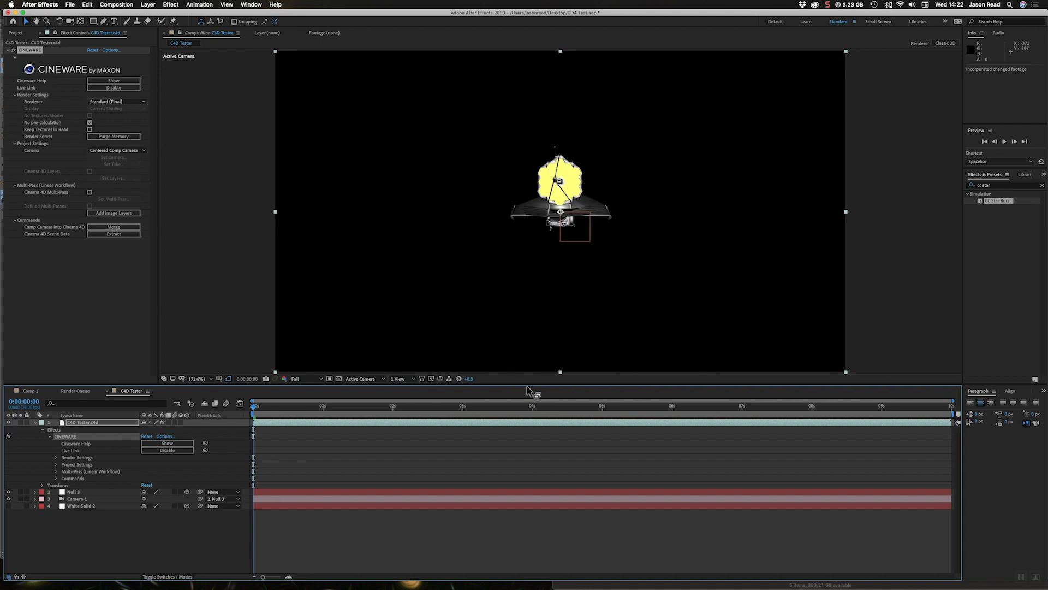
left_click(410, 407)
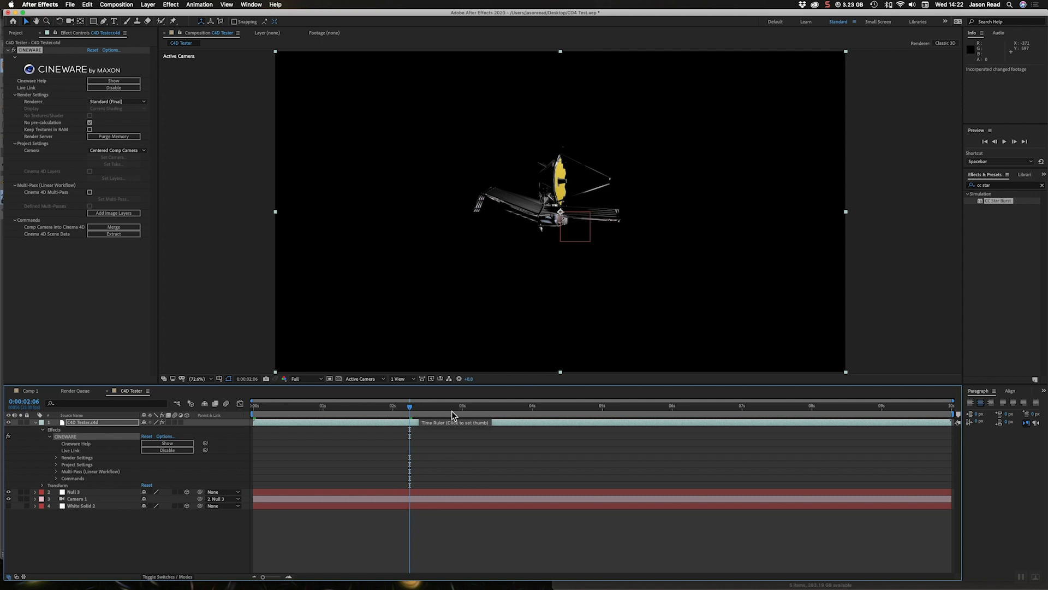
left_click(484, 410)
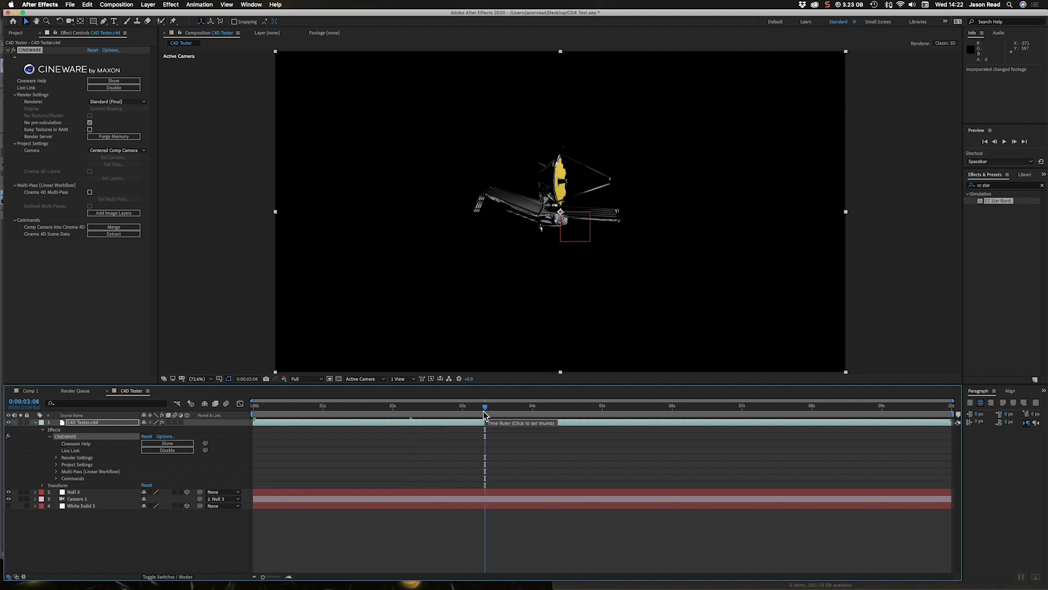
left_click_drag(398, 406, 219, 400)
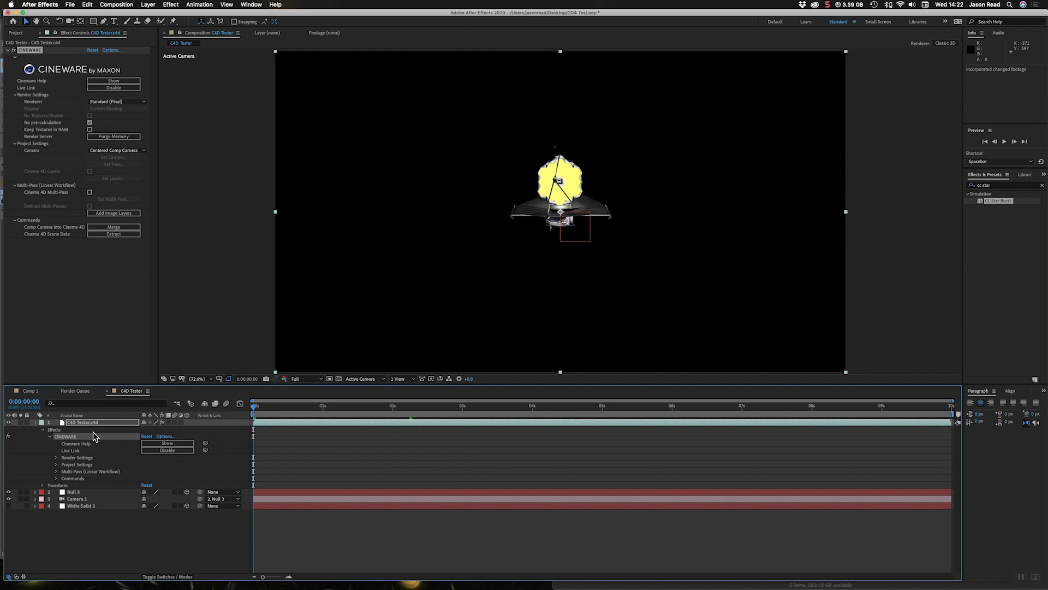
Create a white 100 × 100 px solid named Stars and place it at the bottom of the layer stack.
key("super+grave")
left_click(366, 501)
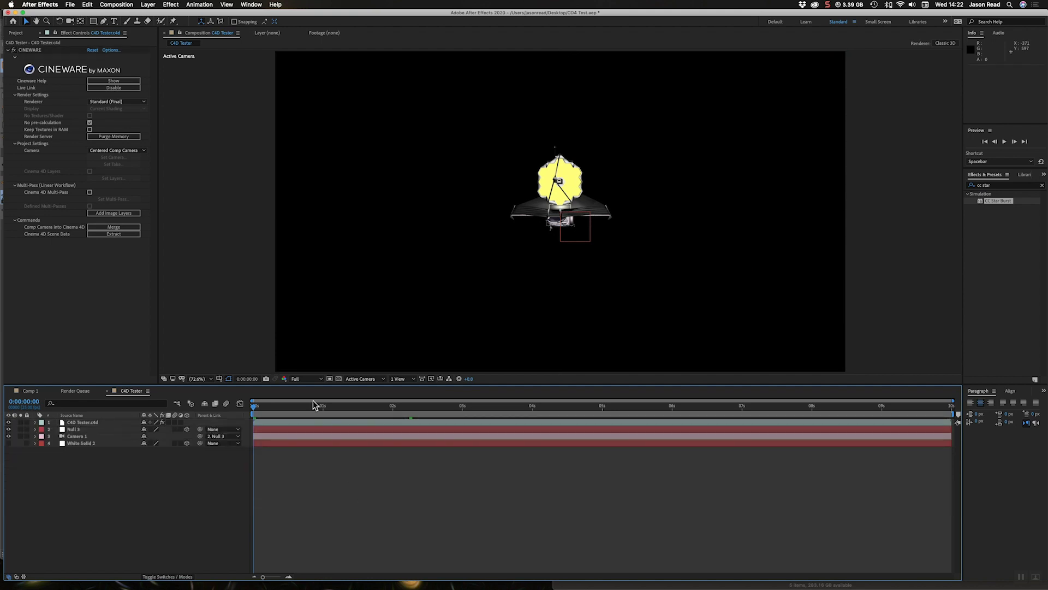
left_click(149, 5)
mouse_move(149, 14)
left_click(262, 20)
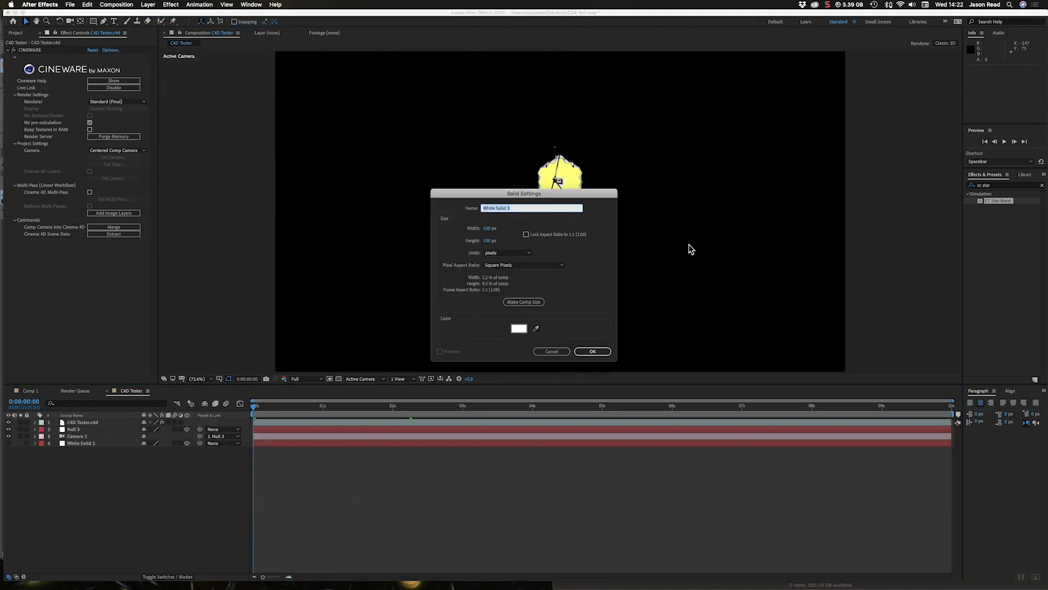
type("Stars")
left_click(600, 352)
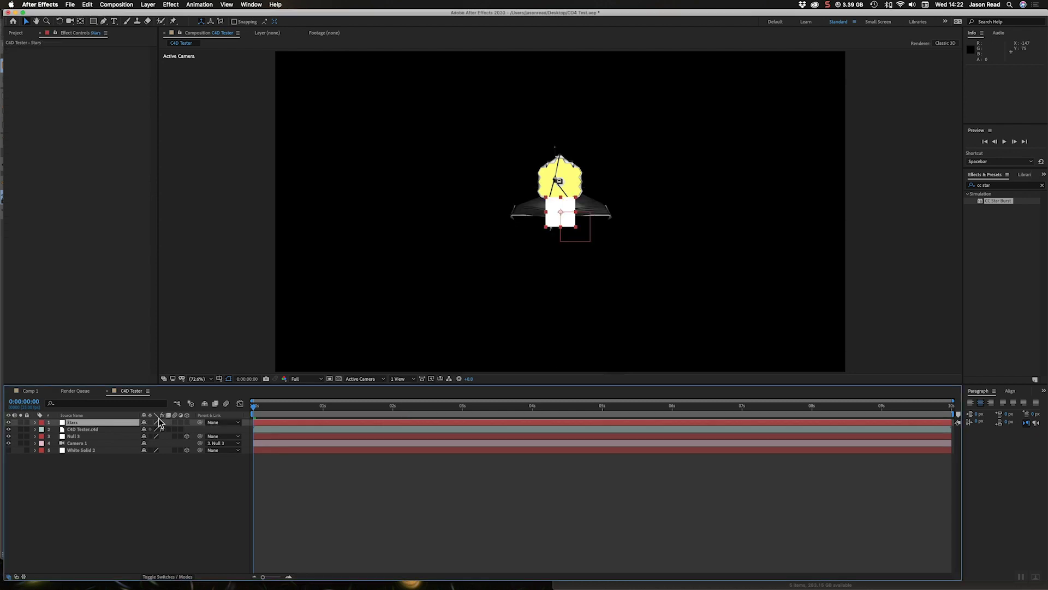
left_click_drag(124, 428, 121, 458)
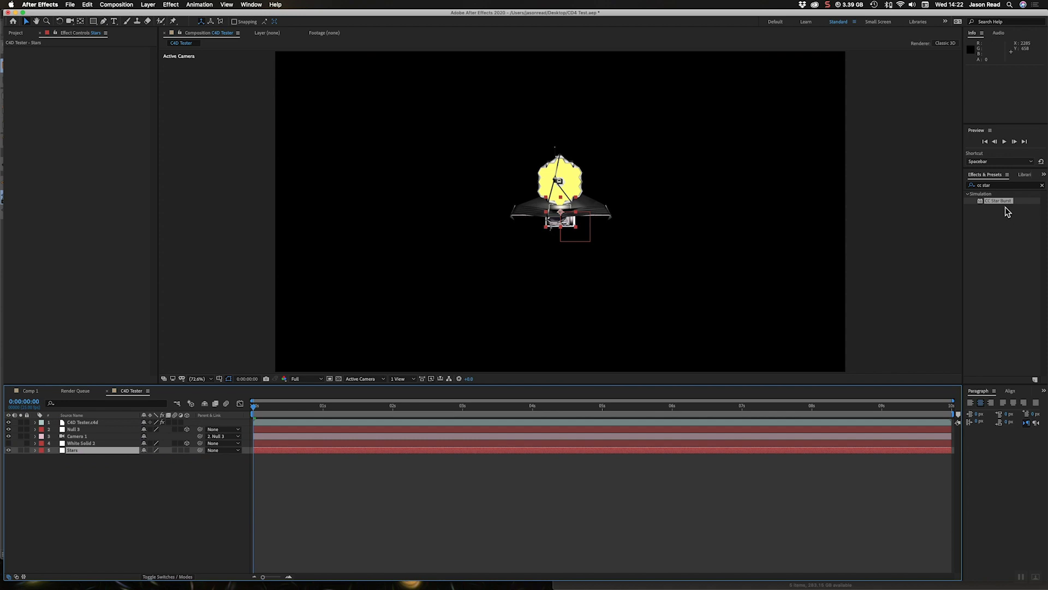
Apply CC Star Burst to the Stars layer and resize its solid to the composition size.
left_click_drag(990, 200, 691, 454)
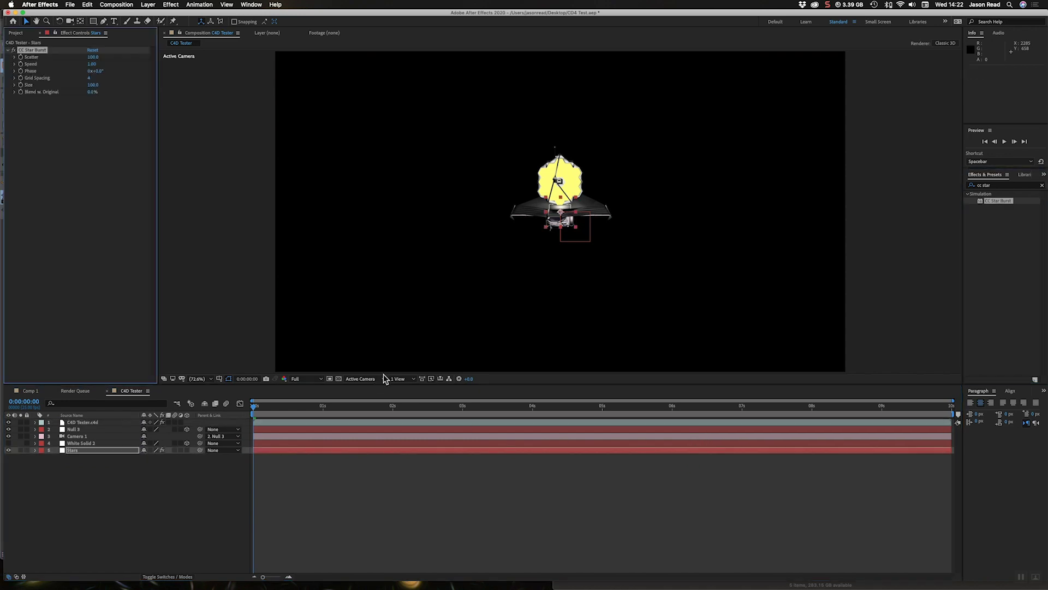
left_click(148, 4)
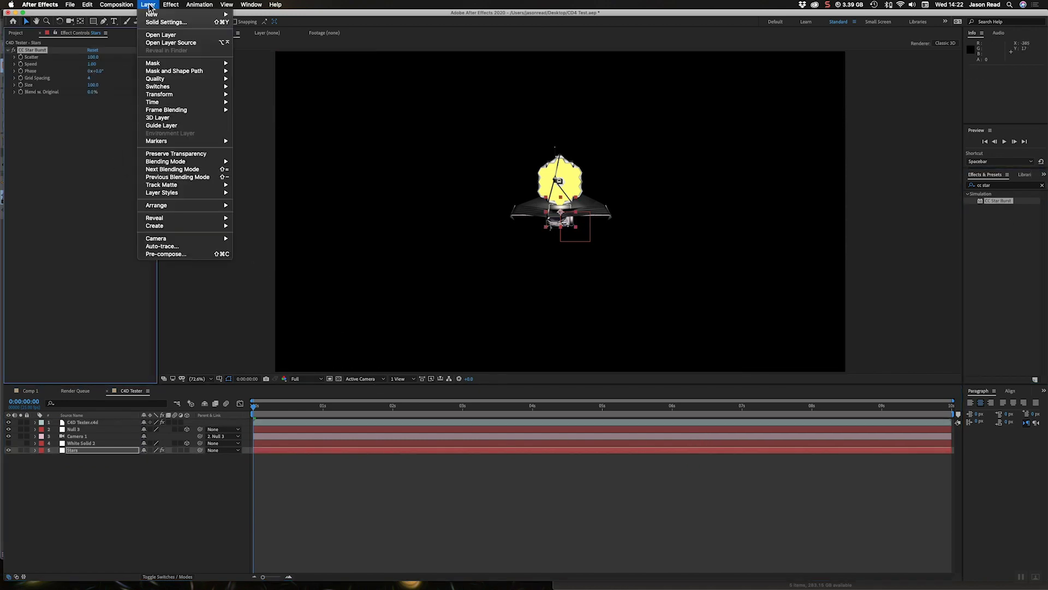
left_click(539, 171)
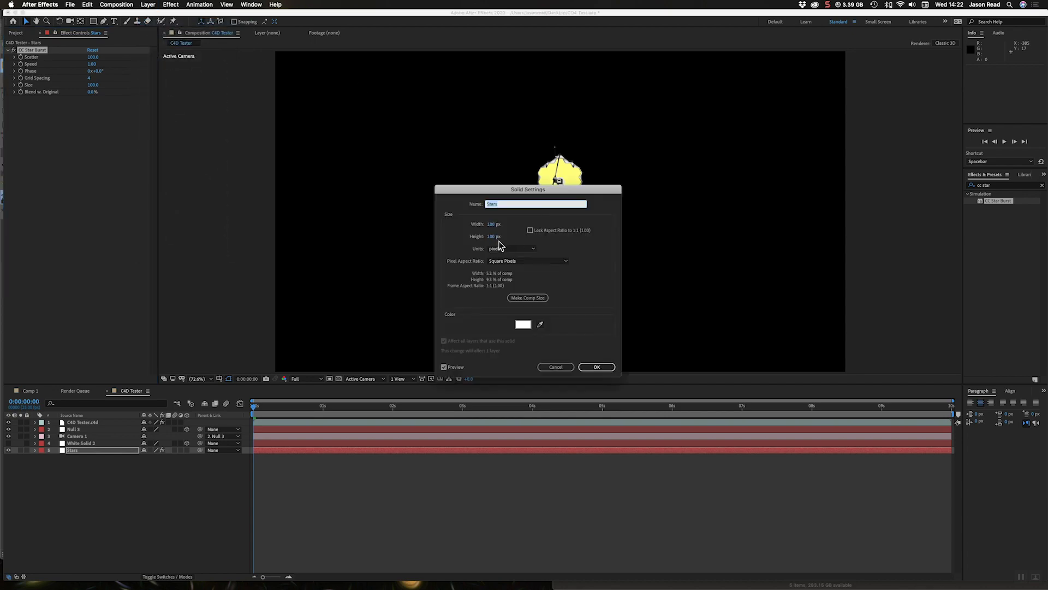
left_click(532, 298)
left_click(597, 367)
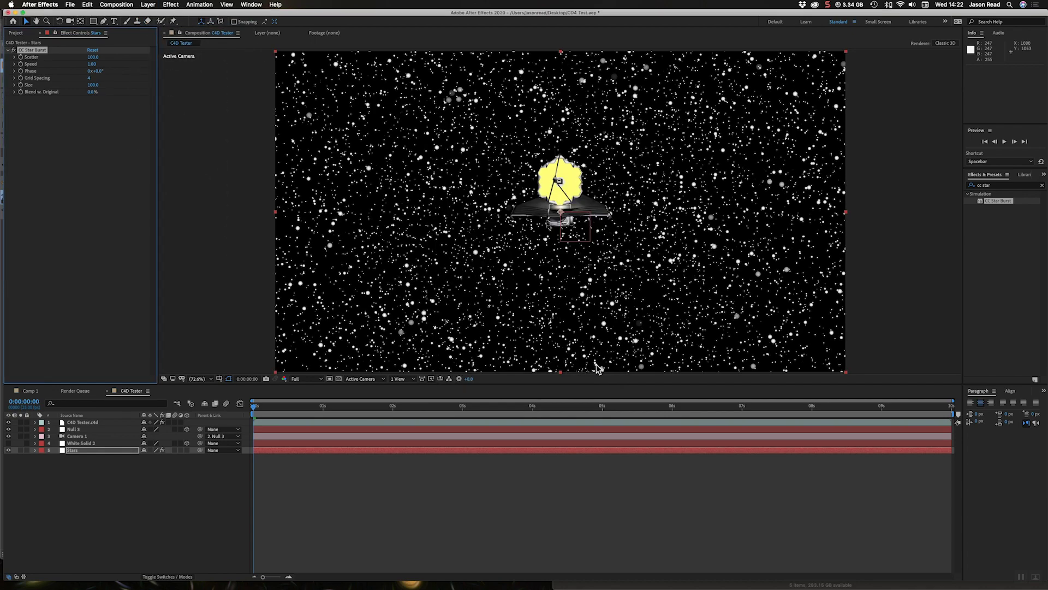
Set CC Star Burst's Scatter to about 753 and Speed to about 0.15, and check the frame at 0:00:01:12.
left_click_drag(94, 58, 374, 71)
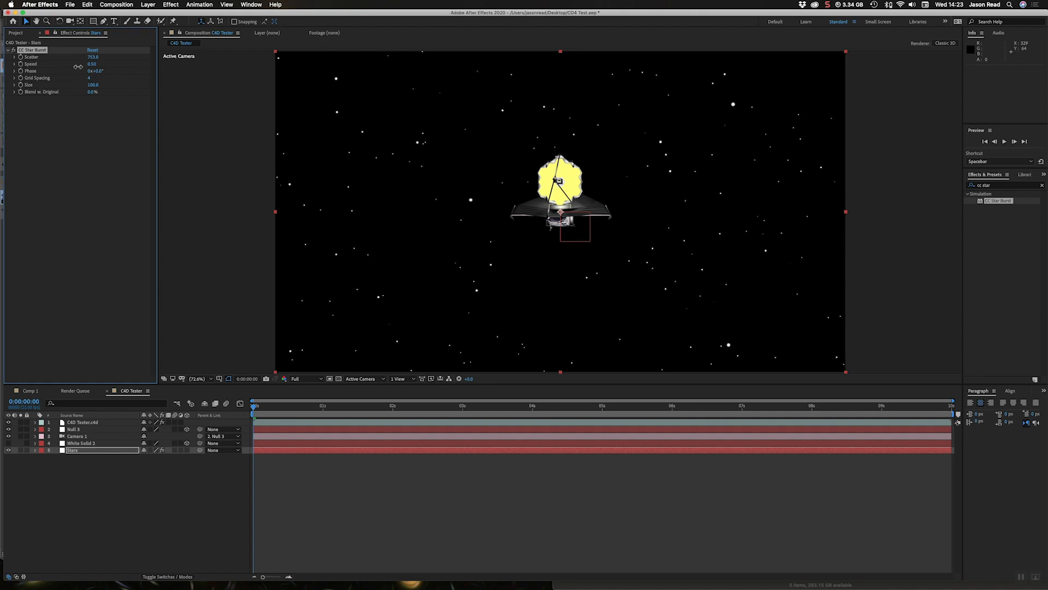
key("super+shift+a")
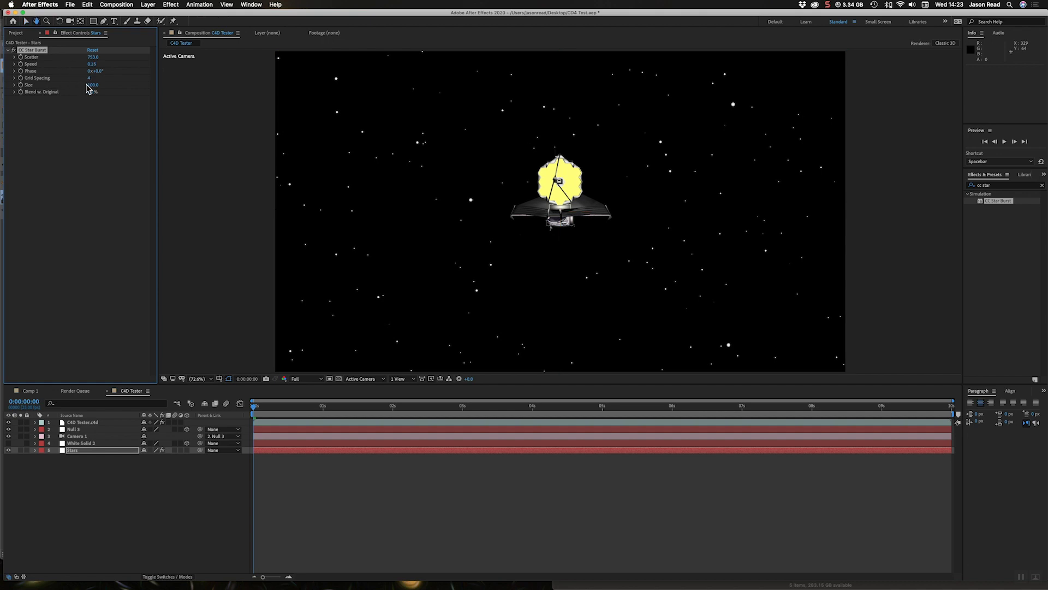
left_click(358, 407)
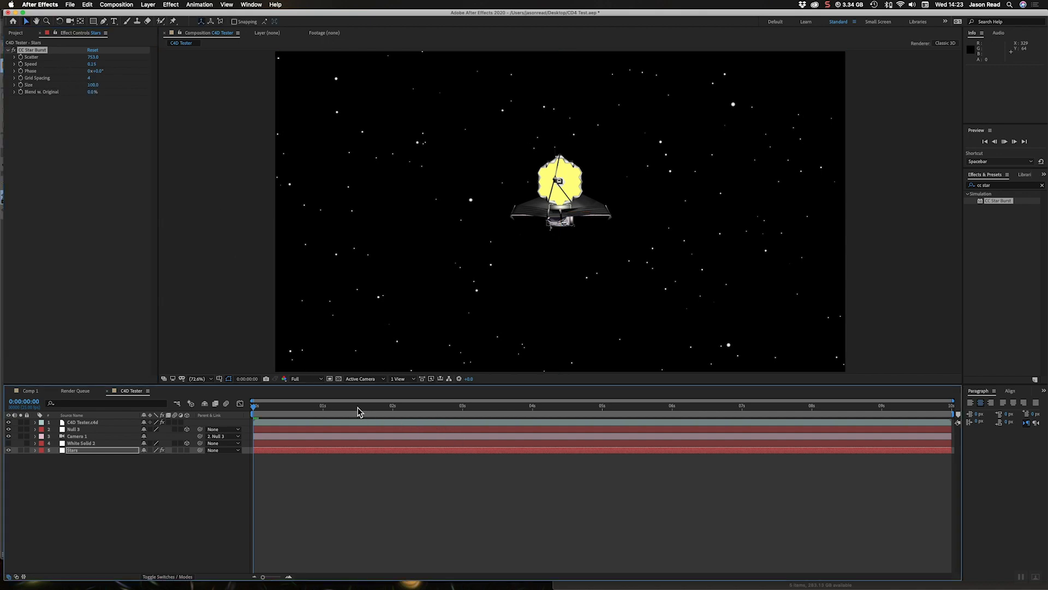
Select Camera 1 and scrub the composition in Custom View 1 at 25% to examine the camera's path, returning to the first frame.
left_click(362, 435)
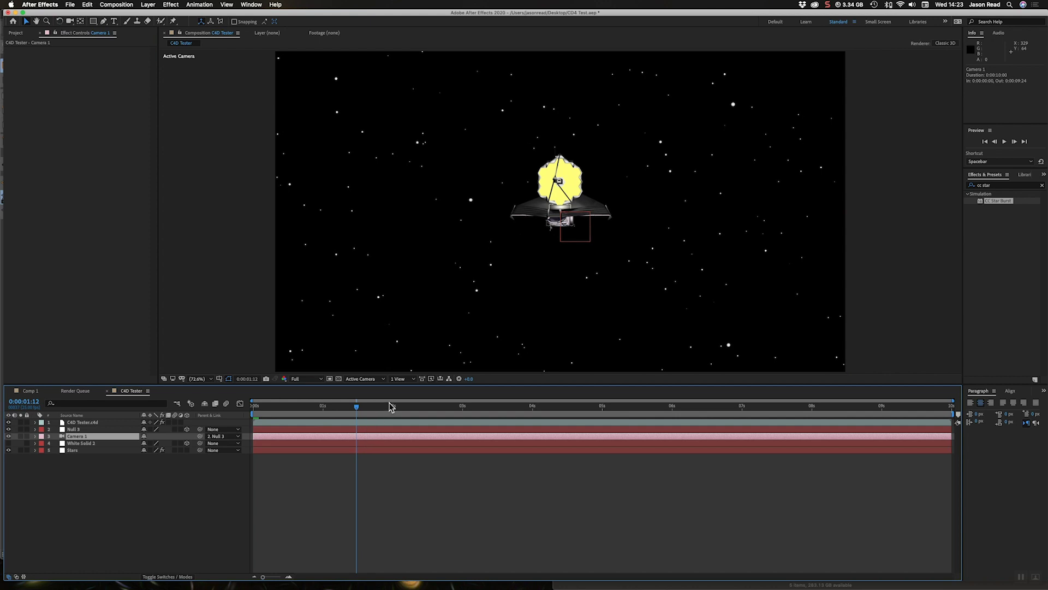
left_click(354, 379)
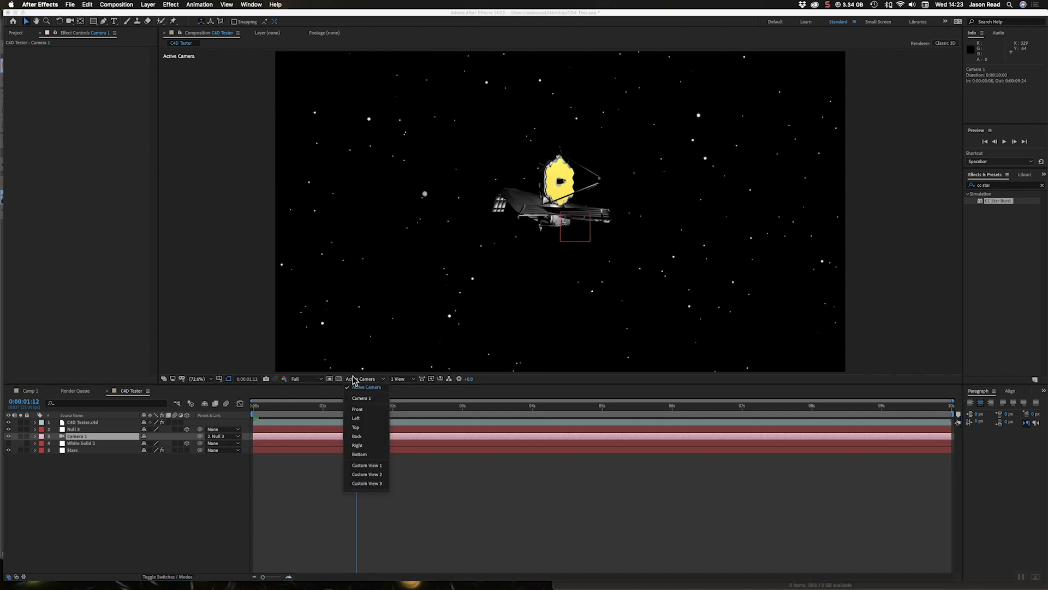
left_click(367, 465)
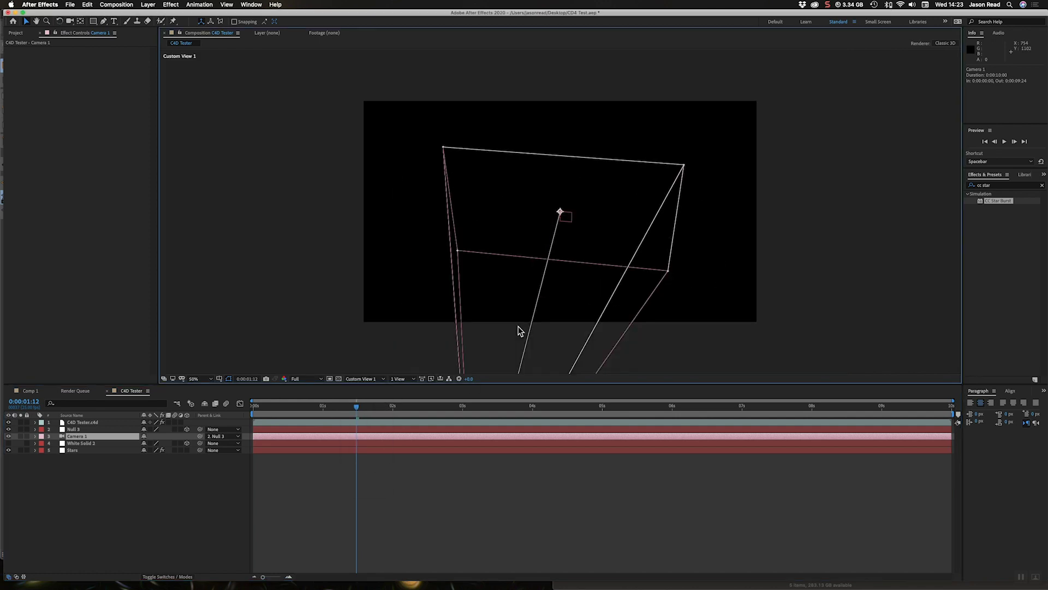
key("comma")
key("comma")
key("period")
key("period")
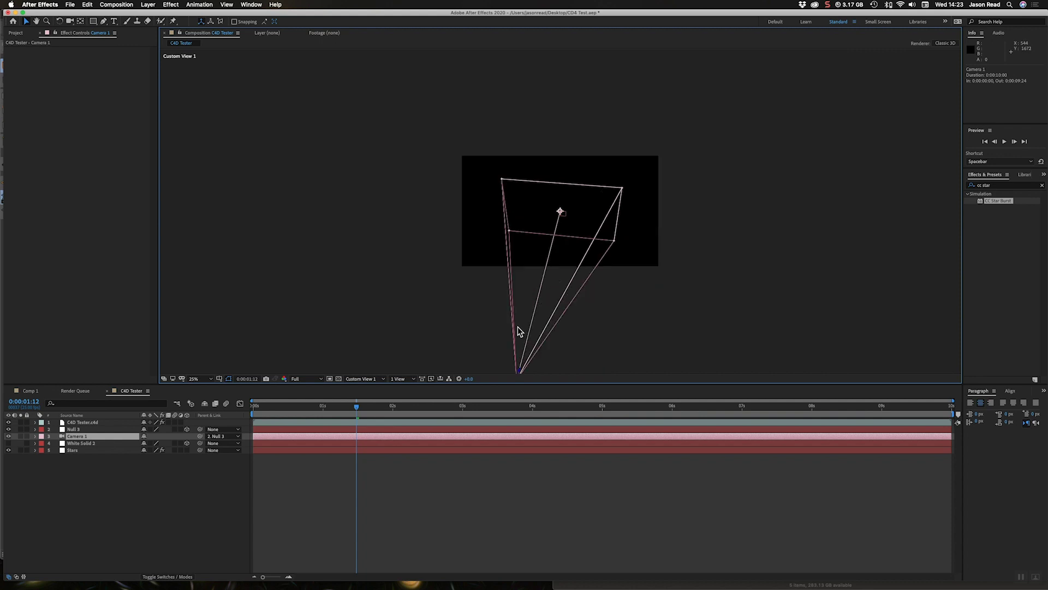
key("comma")
key("comma")
key("period")
left_click_drag(349, 411, 185, 447)
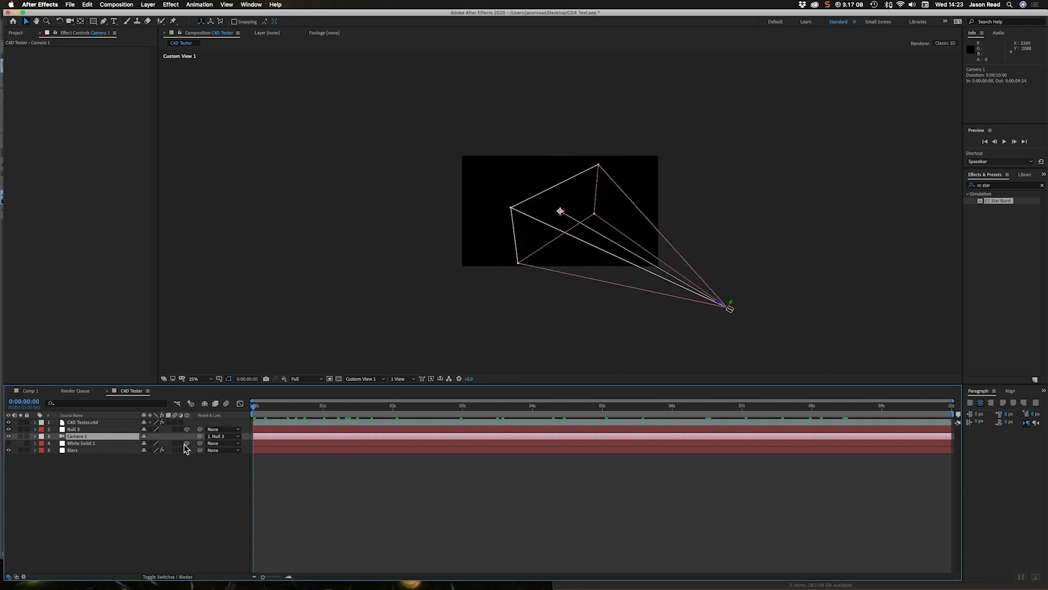
left_click(341, 516)
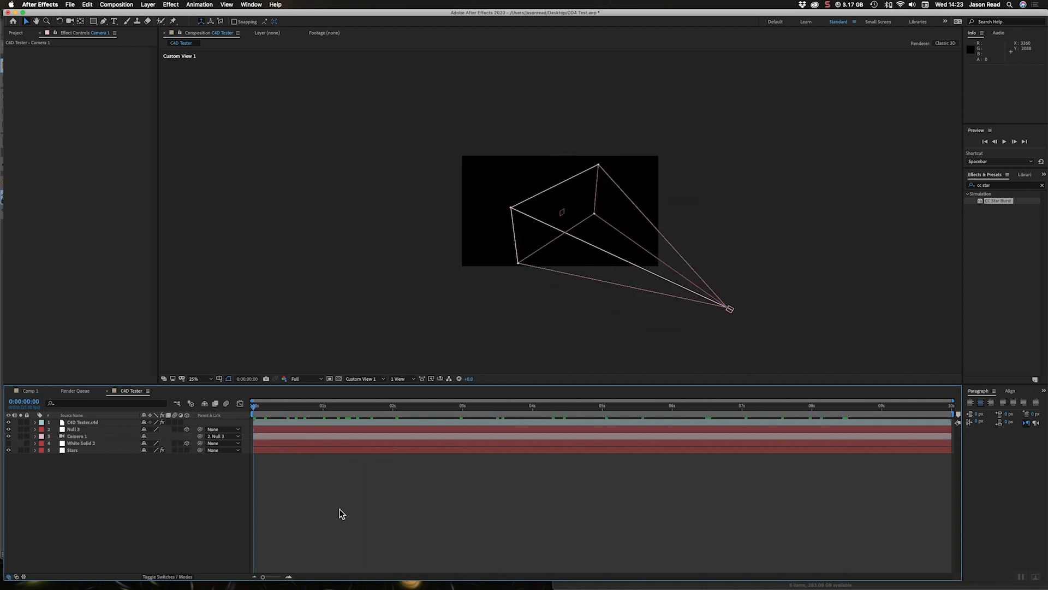
Return the composition view to Active Camera and fit the frame to the viewer.
left_click(363, 378)
left_click(363, 387)
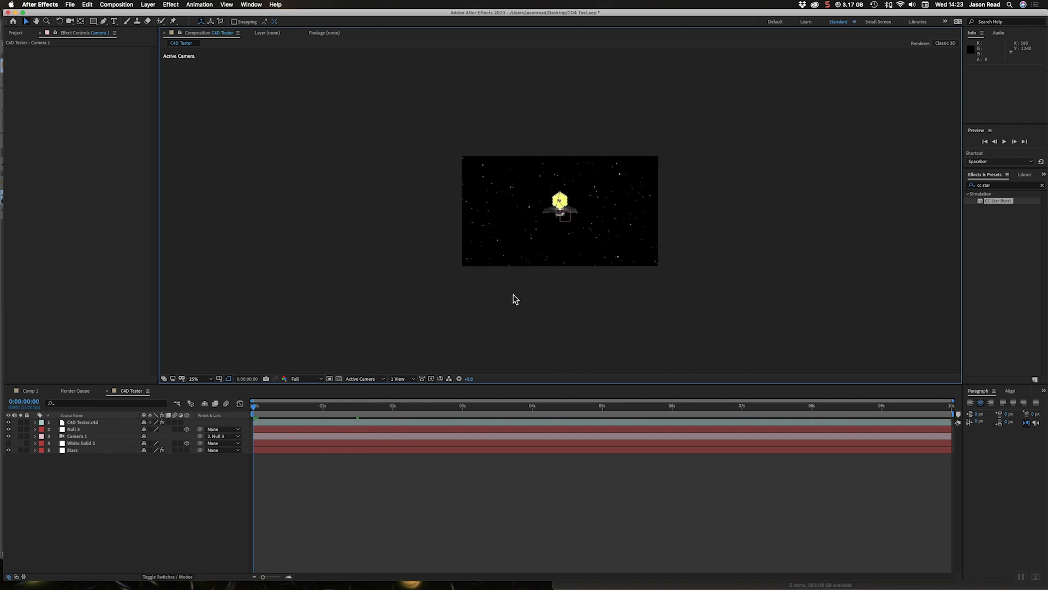
left_click(201, 379)
left_click(208, 397)
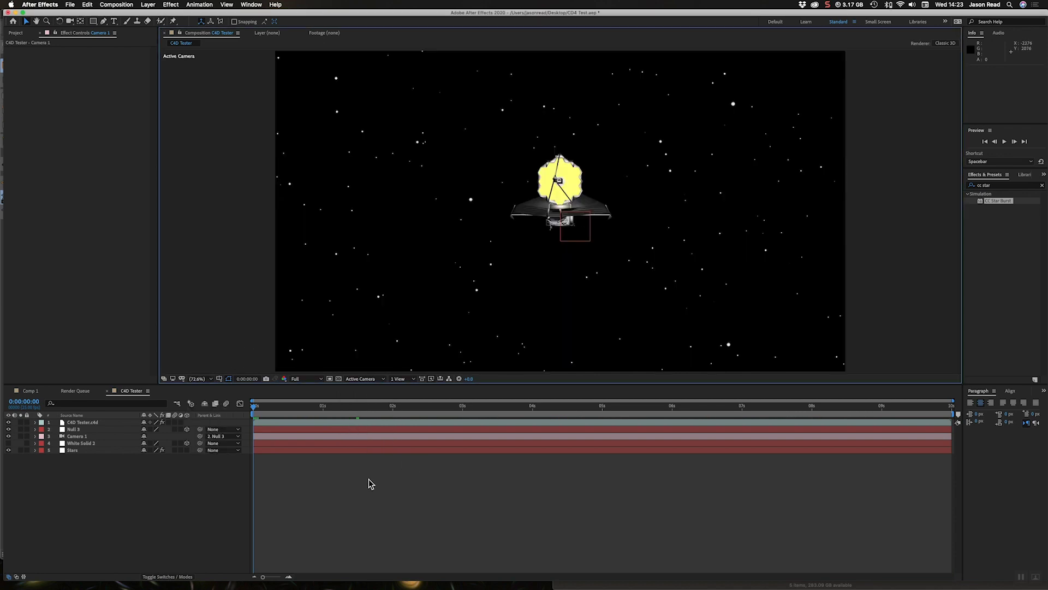
left_click(387, 482)
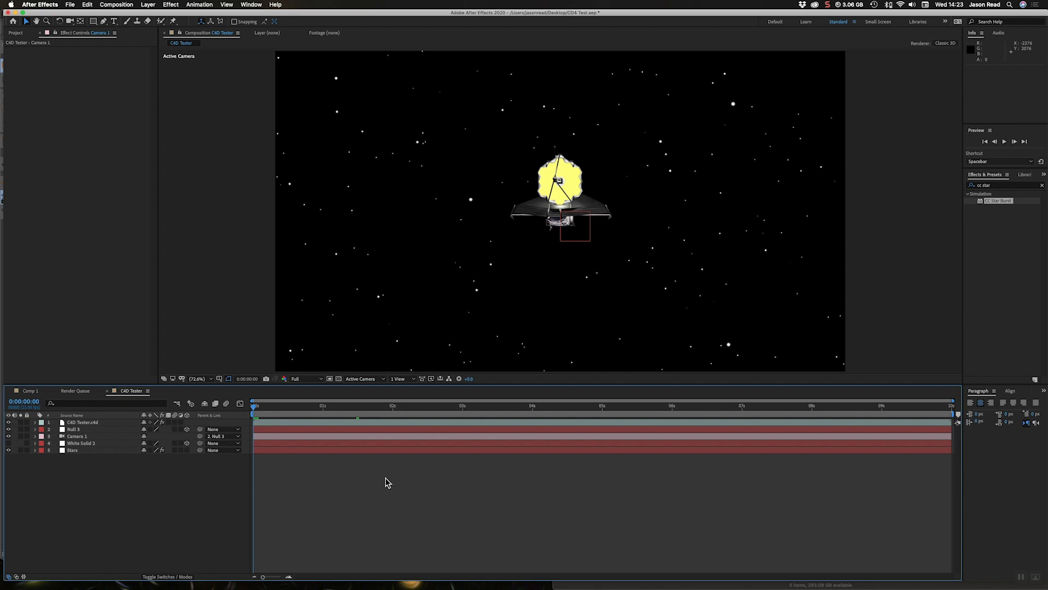
Scrub through the opening of the composition, bring up the list of project items, and return to the first frame.
left_click_drag(295, 411, 254, 410)
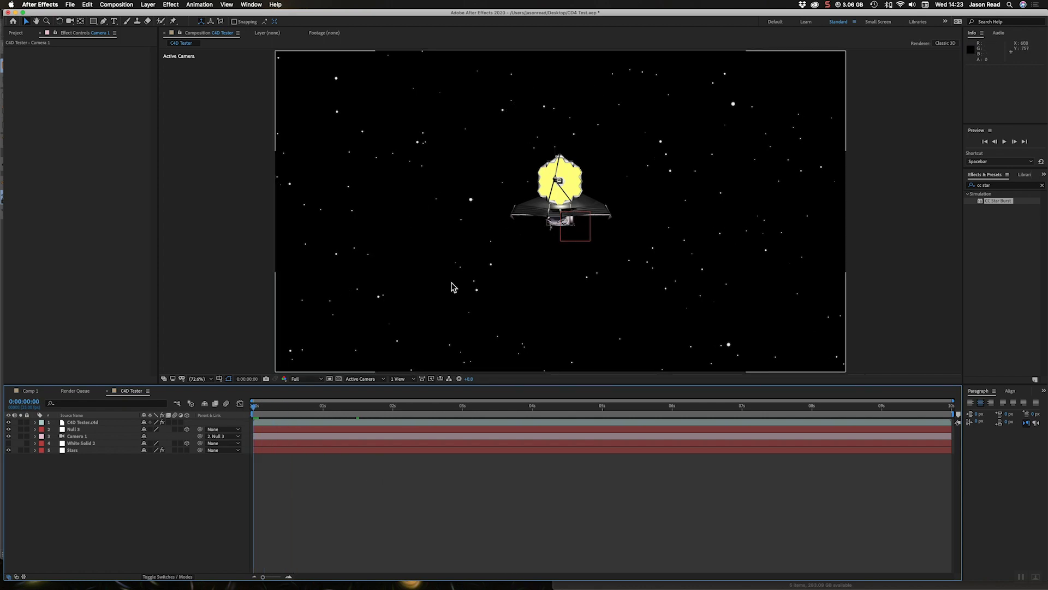
left_click(79, 238)
left_click(20, 34)
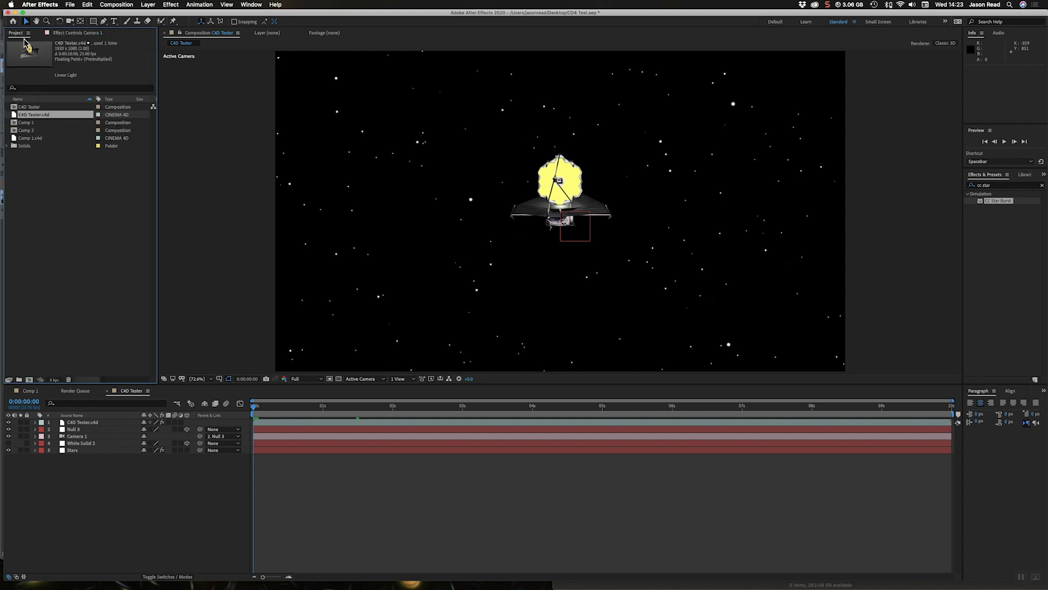
left_click(490, 492)
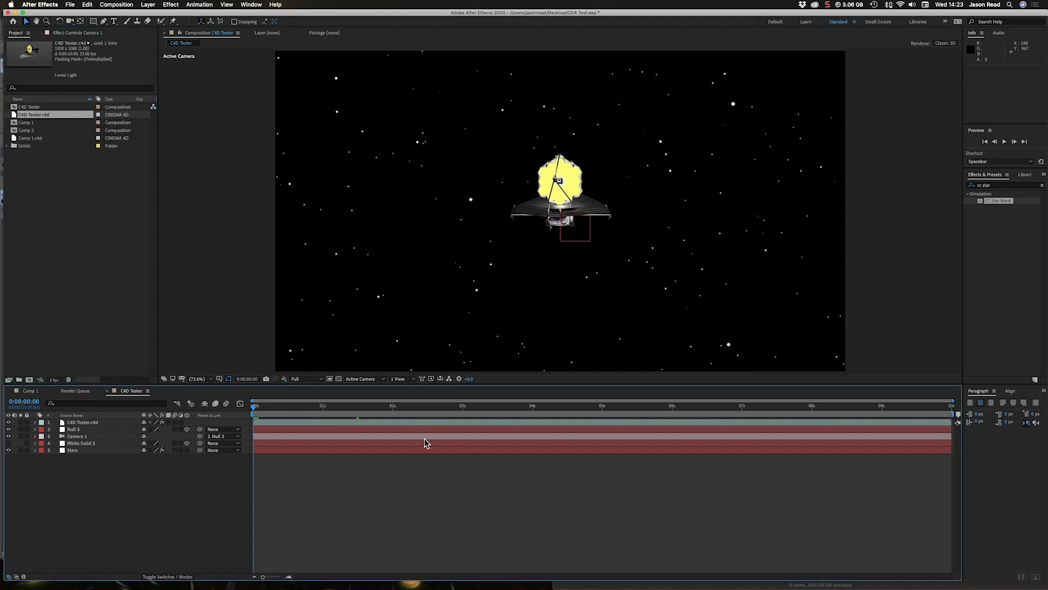
left_click_drag(359, 410, 214, 410)
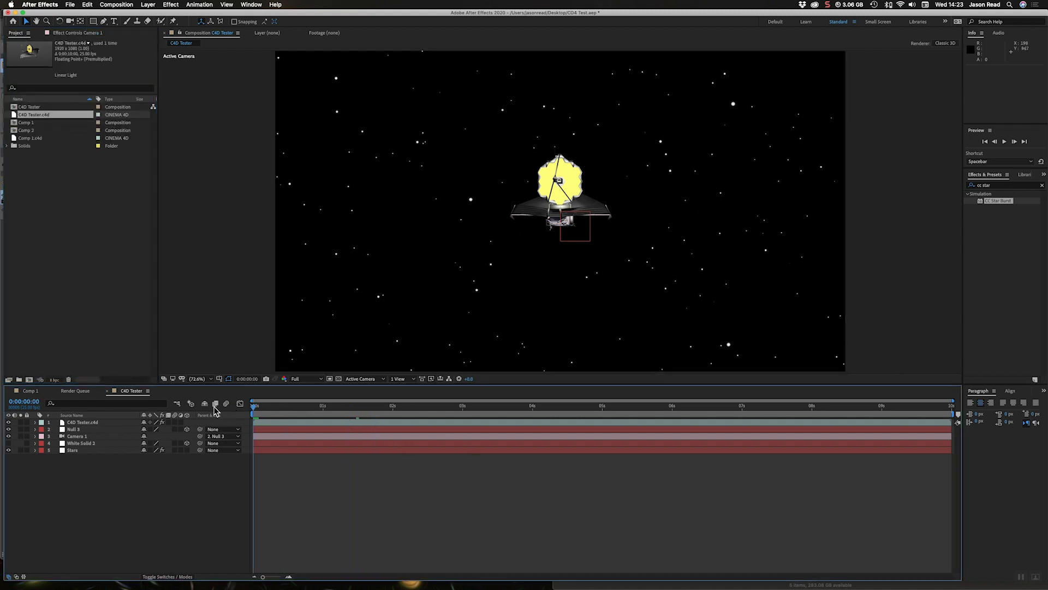